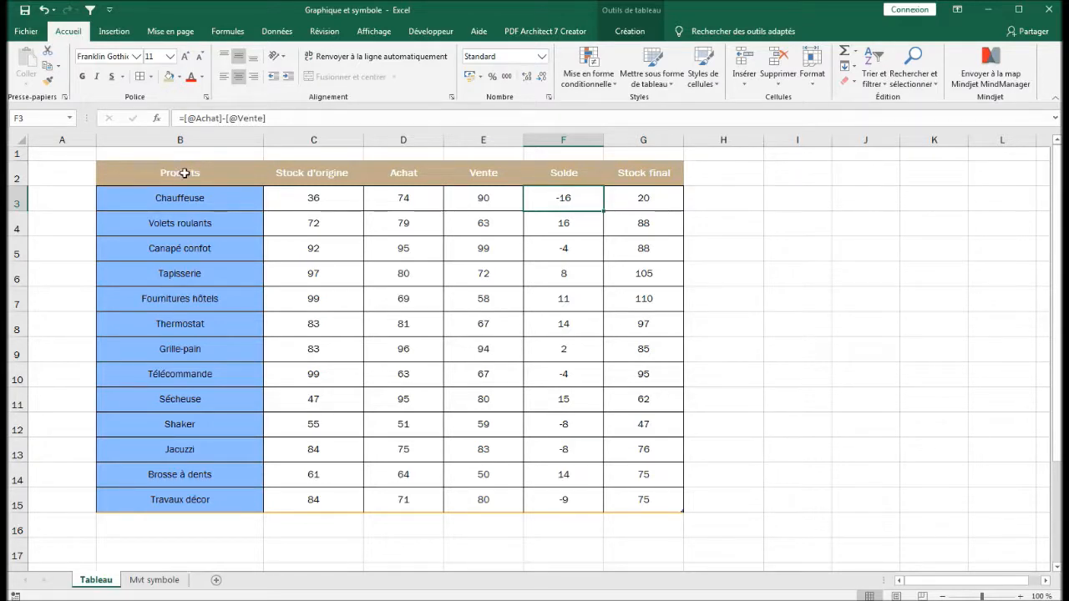
Step: Review the stock table's headers on the Tableau sheet, from Produits to Solde
{"action": "left_click", "coordinate": [184, 173]}
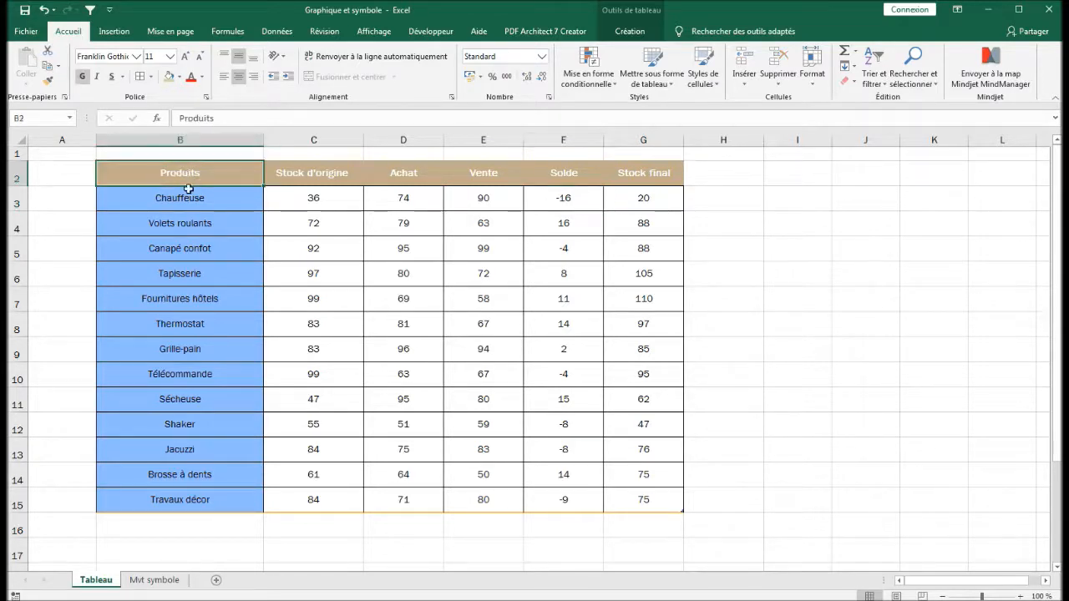
{"action": "left_click", "coordinate": [327, 177]}
{"action": "left_click", "coordinate": [393, 175]}
{"action": "left_click", "coordinate": [477, 176]}
{"action": "left_click", "coordinate": [568, 185]}
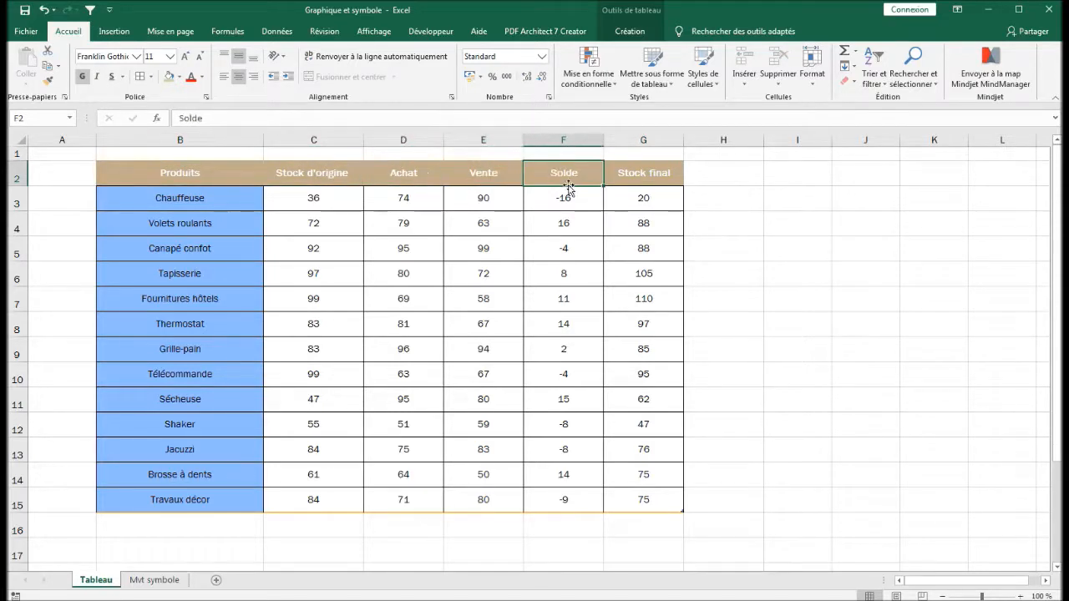
Step: Examine the Mvt symbole sheet's layout: the product names, the blank cells on either side of them and the Solde column
{"action": "left_click", "coordinate": [156, 582]}
{"action": "left_click", "coordinate": [185, 221]}
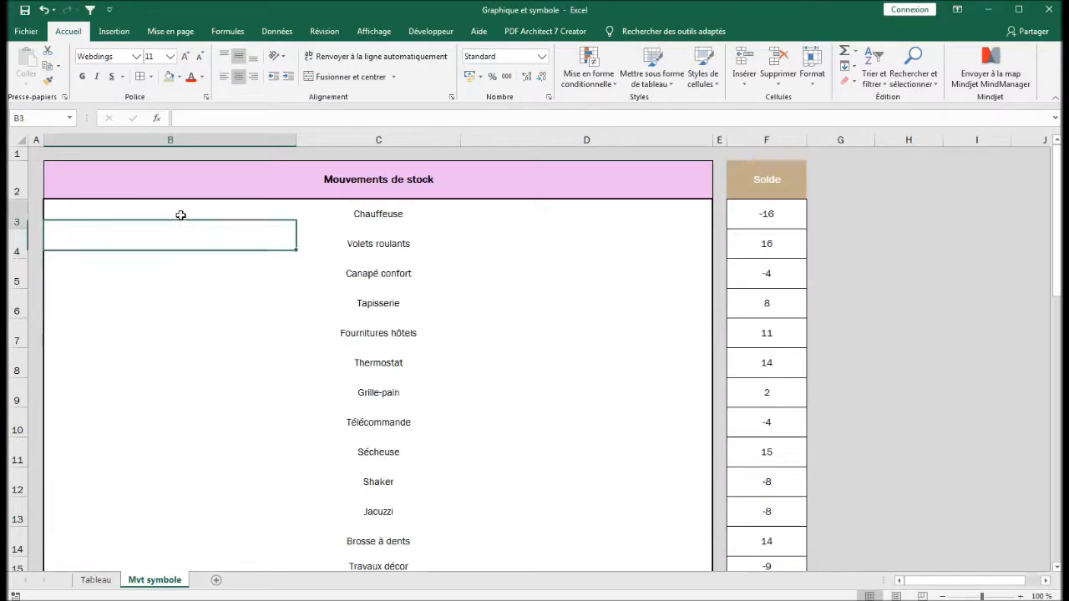
{"action": "left_click", "coordinate": [377, 219]}
{"action": "left_click", "coordinate": [377, 248]}
{"action": "left_click", "coordinate": [370, 278]}
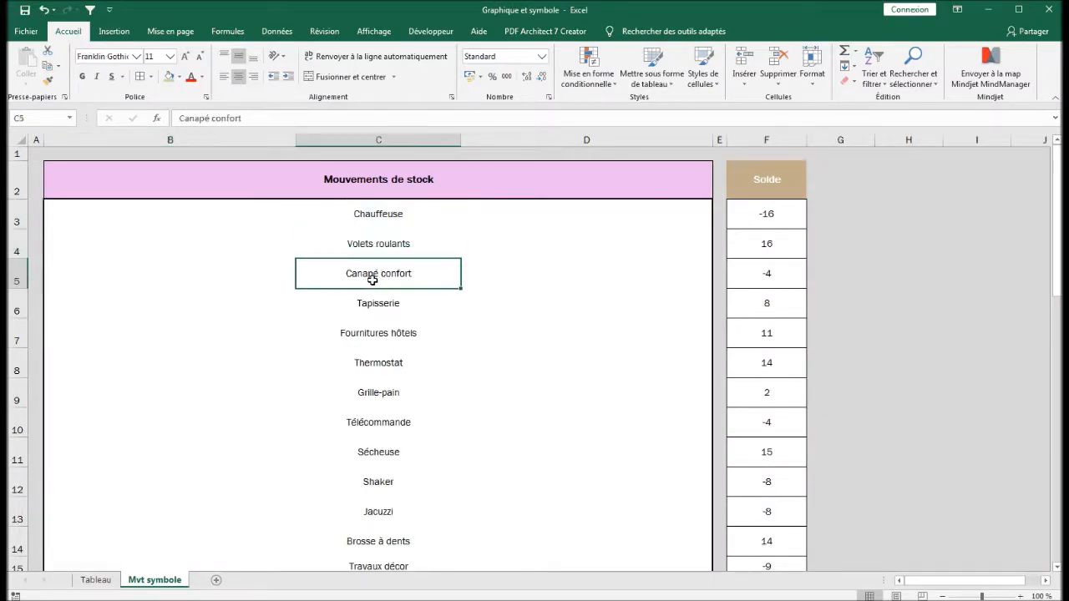
{"action": "left_click", "coordinate": [191, 213]}
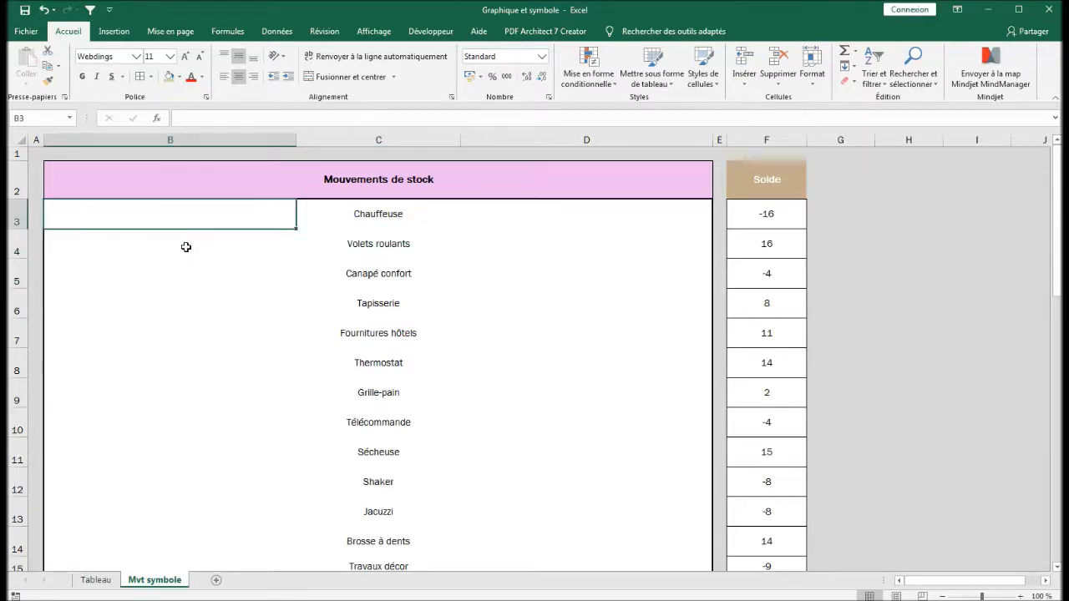
{"action": "left_click", "coordinate": [187, 245]}
{"action": "left_click", "coordinate": [198, 214]}
{"action": "left_click", "coordinate": [610, 212]}
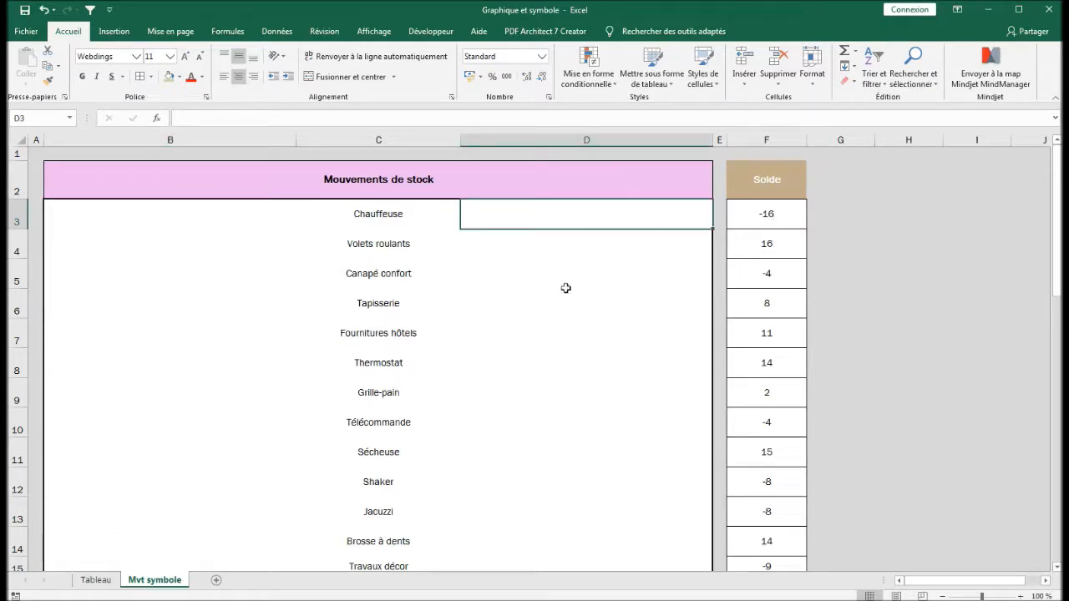
{"action": "left_click", "coordinate": [777, 140]}
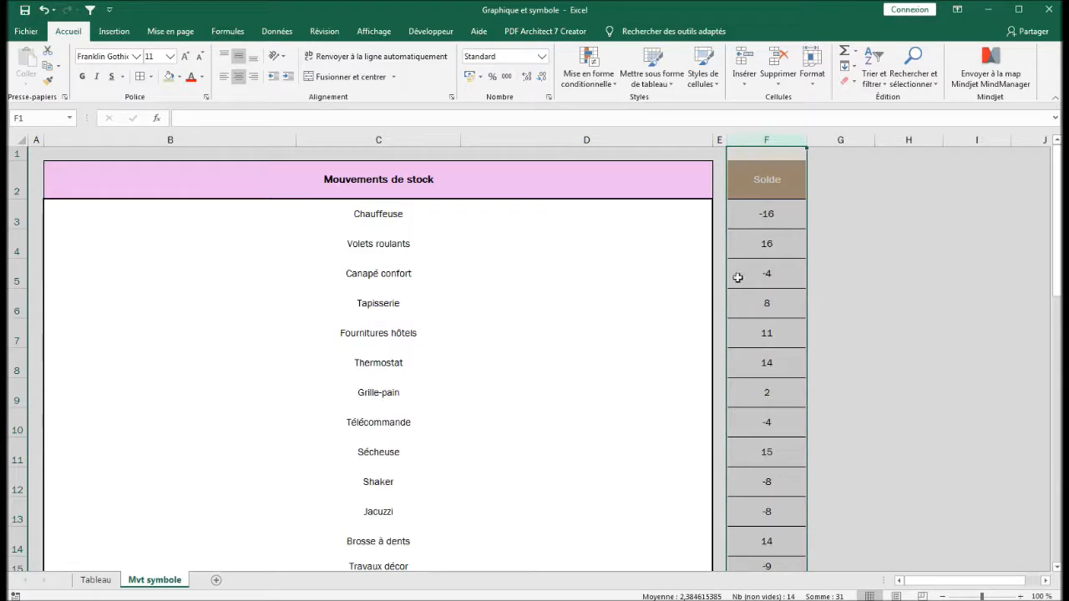
Step: Inspect the Solde column on the Tableau sheet and the blank symbol columns B and D on the Mvt symbole sheet
{"action": "left_click", "coordinate": [97, 580]}
{"action": "left_click", "coordinate": [548, 140]}
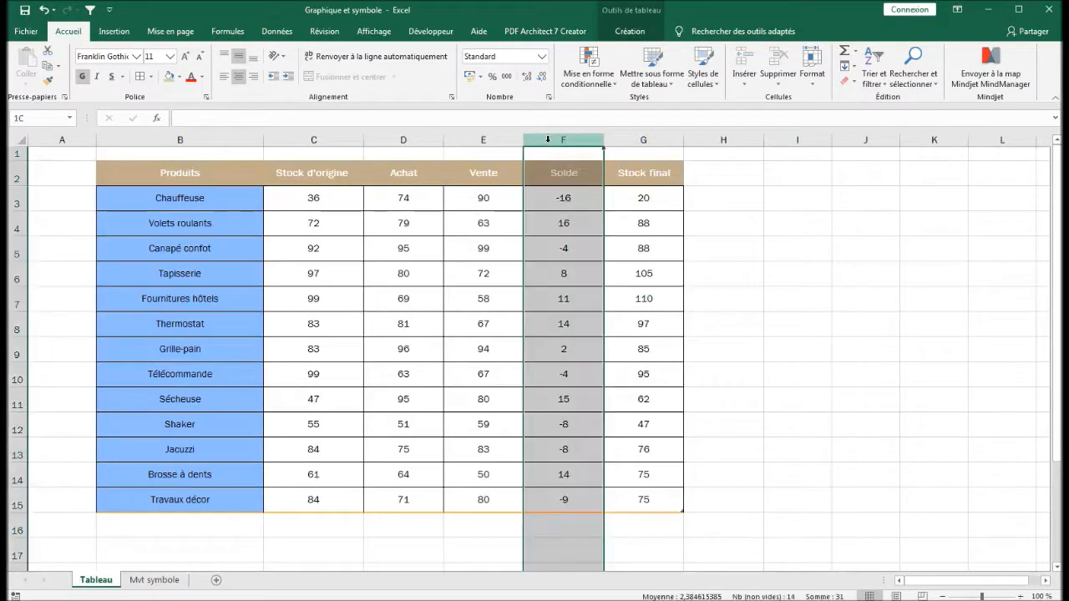
{"action": "left_click", "coordinate": [563, 194]}
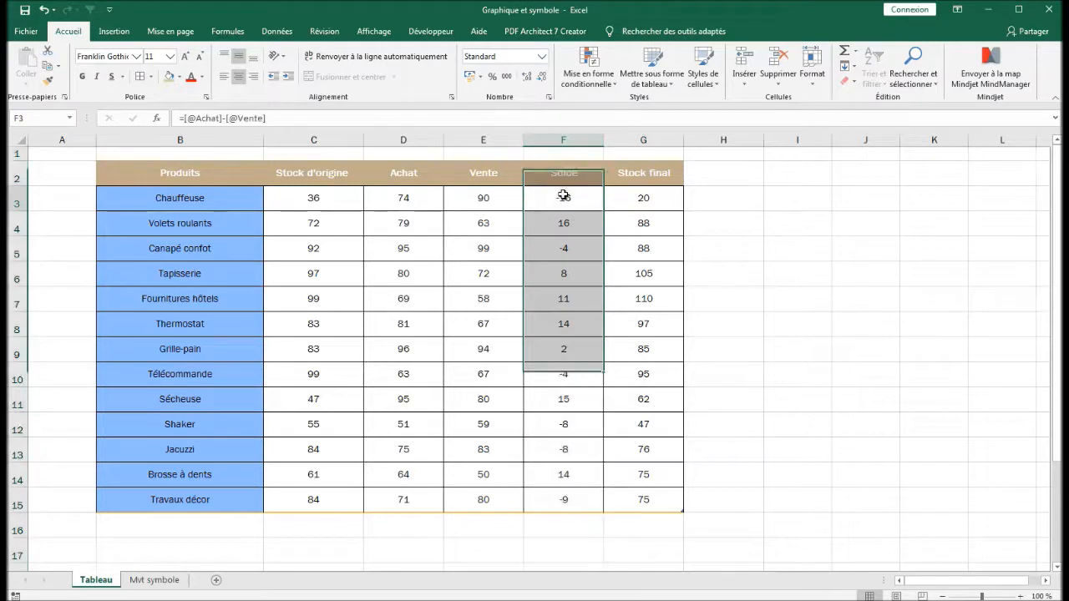
{"action": "left_click", "coordinate": [155, 580]}
{"action": "left_click", "coordinate": [172, 212]}
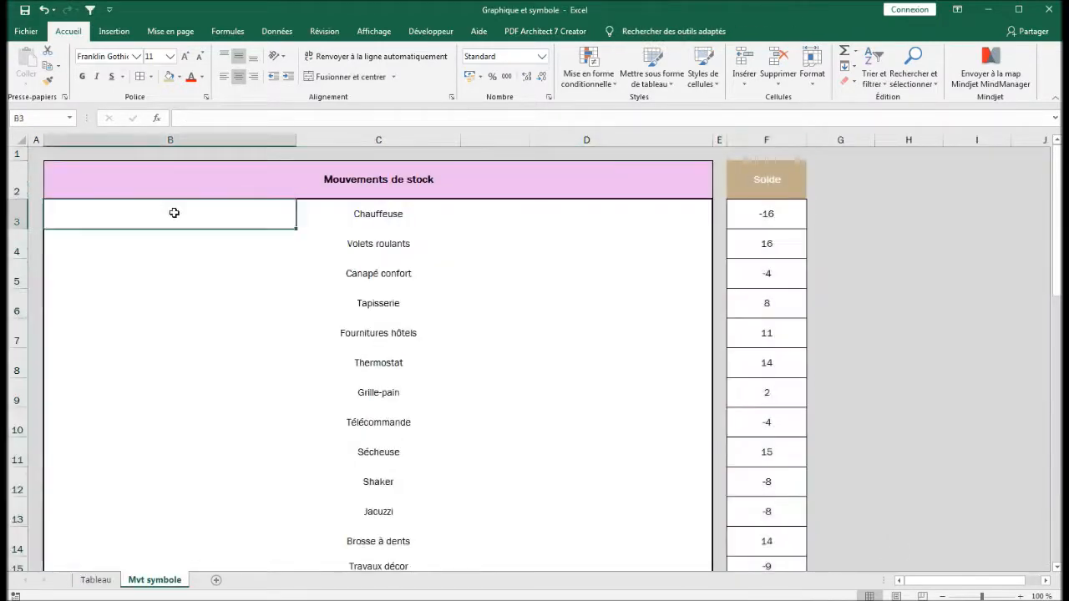
{"action": "left_click_drag", "start_coordinate": [551, 222], "coordinate": [580, 478]}
{"action": "left_click", "coordinate": [182, 210]}
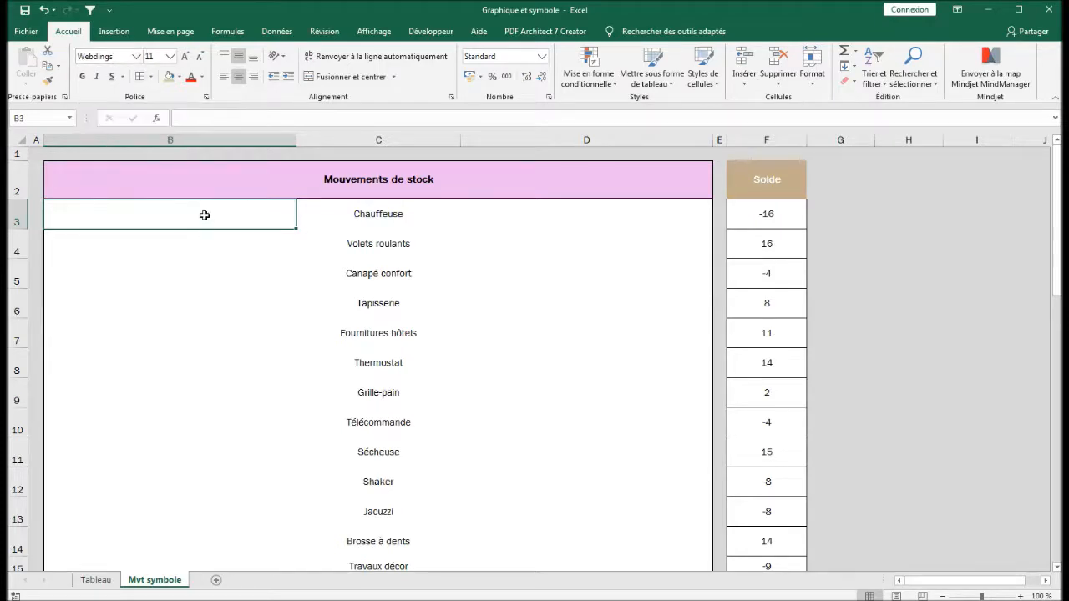
{"action": "left_click", "coordinate": [588, 220]}
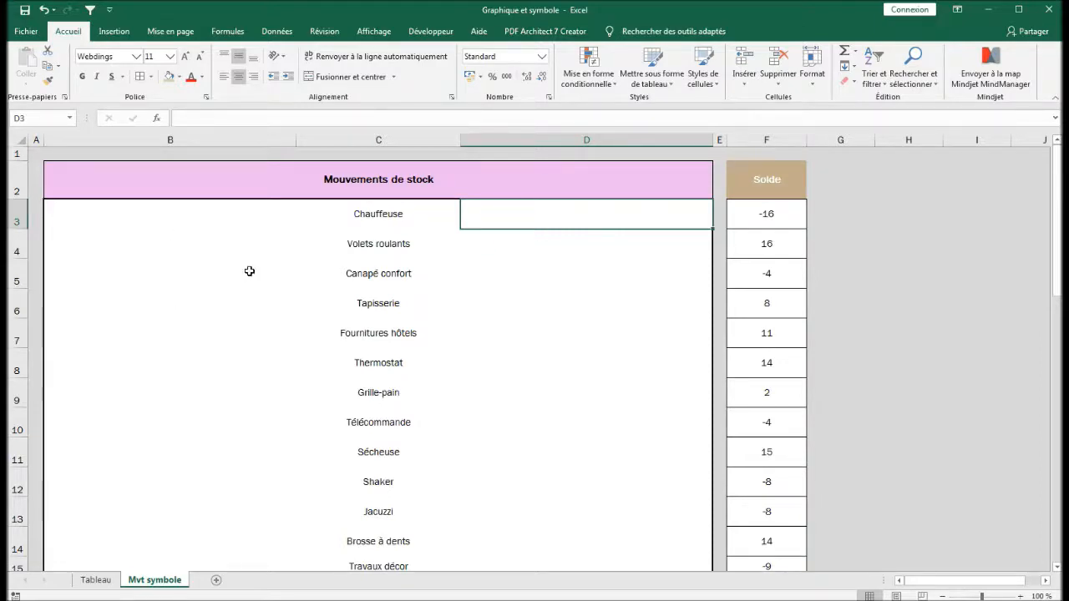
Step: Begin an SI formula in B3 of Mvt symbole that tests whether Chauffeuse's Solde on the Tableau sheet is <0
{"action": "left_click", "coordinate": [204, 211]}
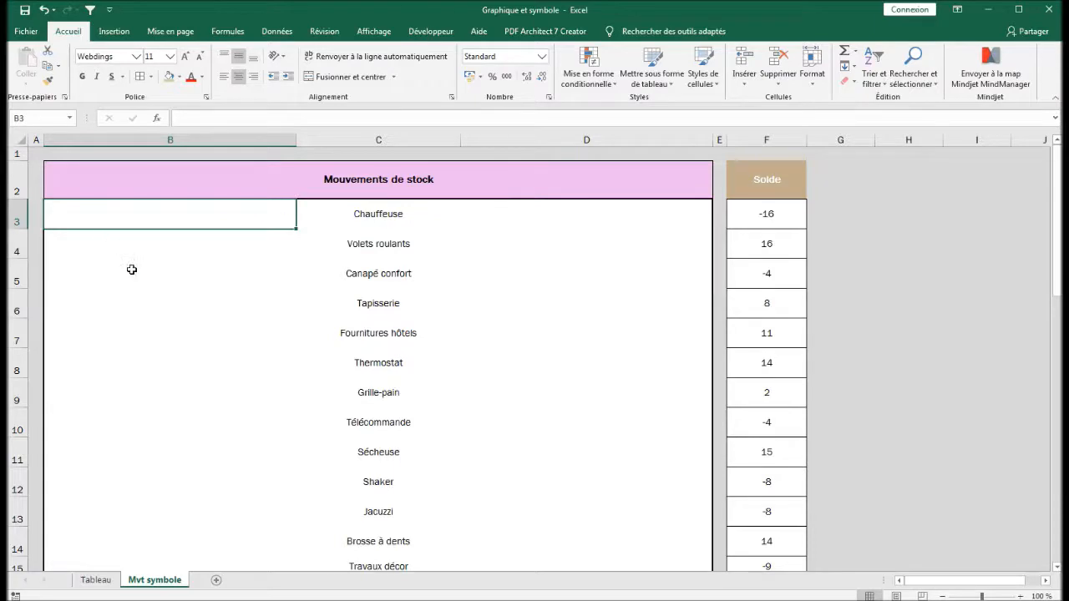
{"action": "left_click", "coordinate": [98, 580]}
{"action": "left_click", "coordinate": [165, 581]}
{"action": "type", "text": "=si"}
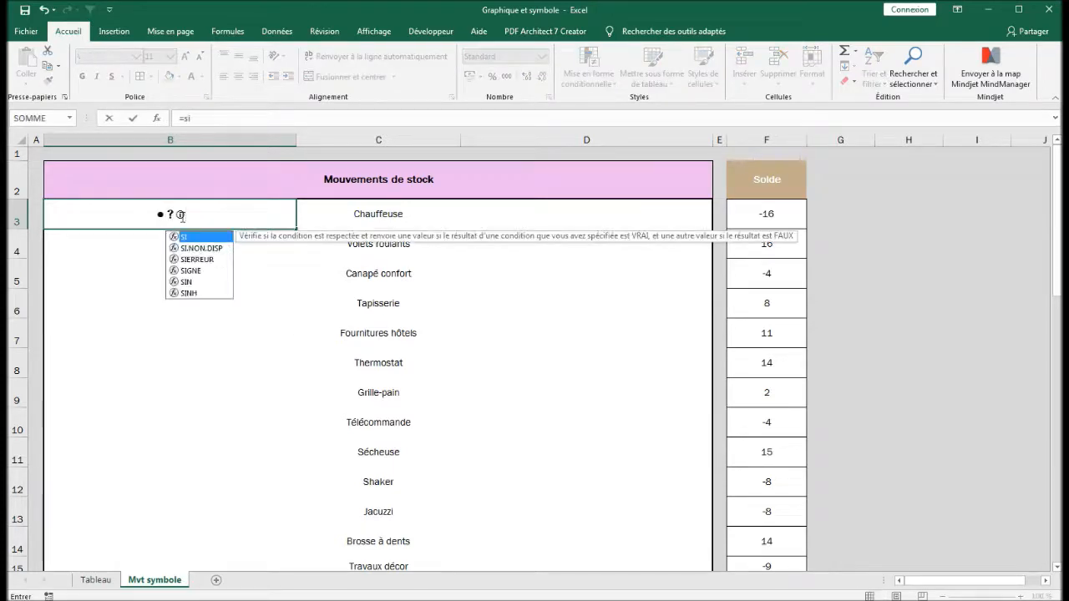
{"action": "double_click", "coordinate": [186, 235]}
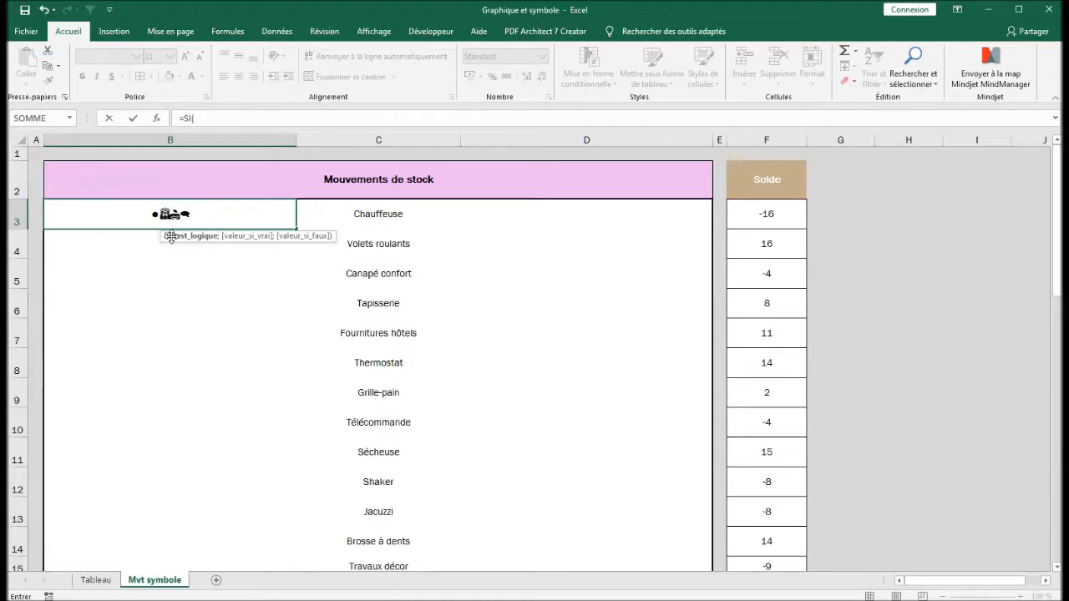
{"action": "left_click", "coordinate": [103, 583]}
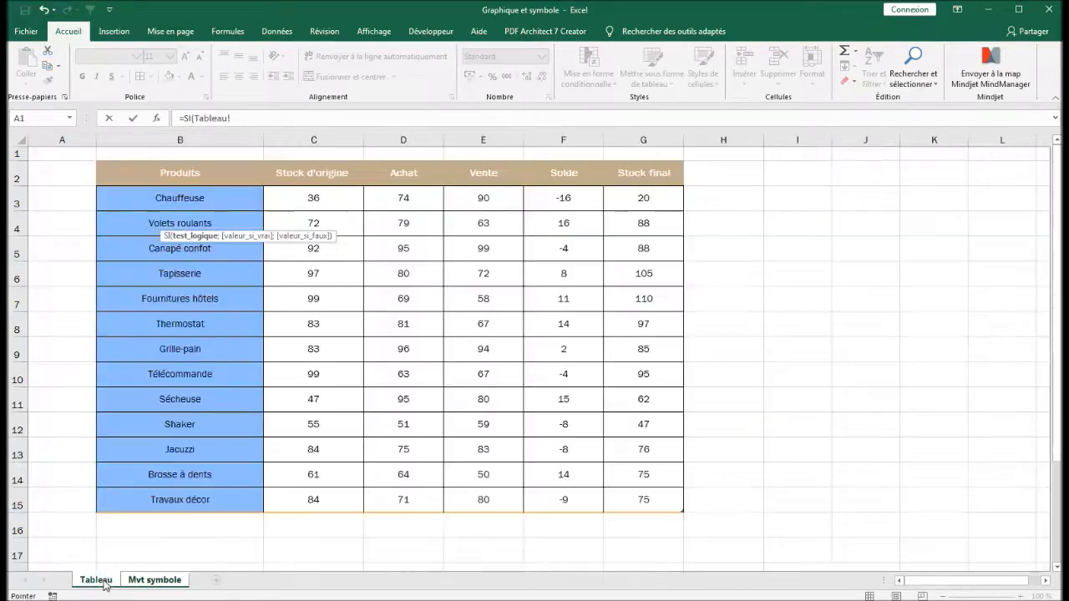
{"action": "left_click", "coordinate": [573, 199]}
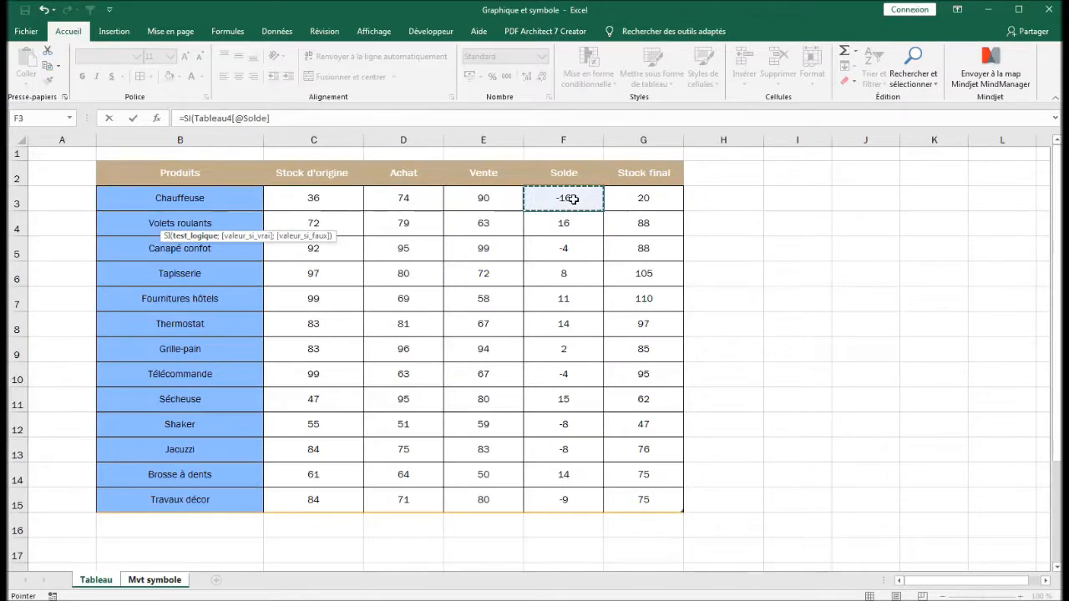
{"action": "type", "text": "<"}
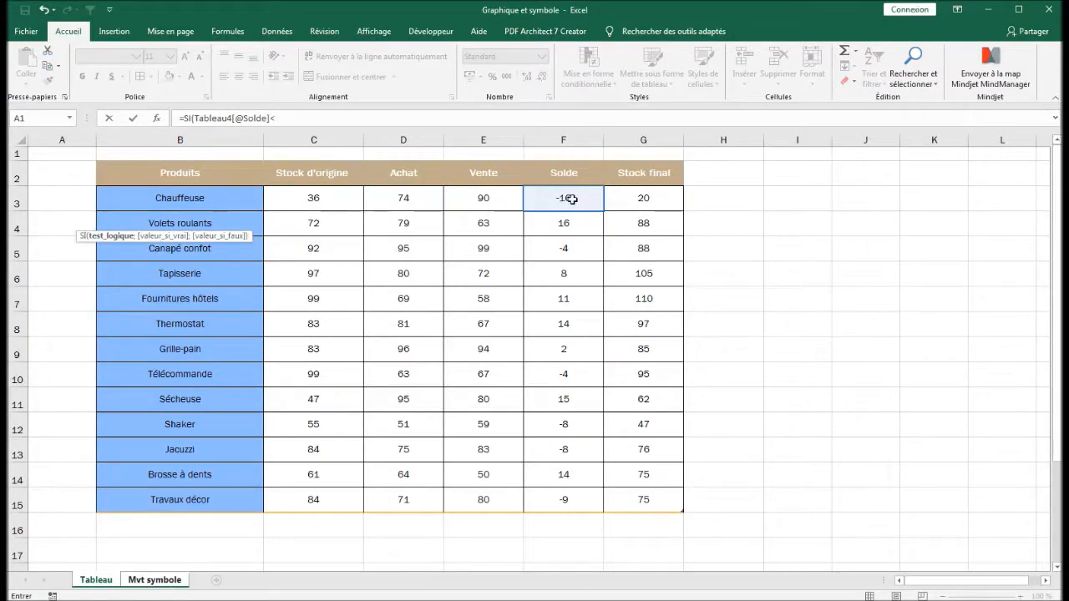
{"action": "type", "text": "0"}
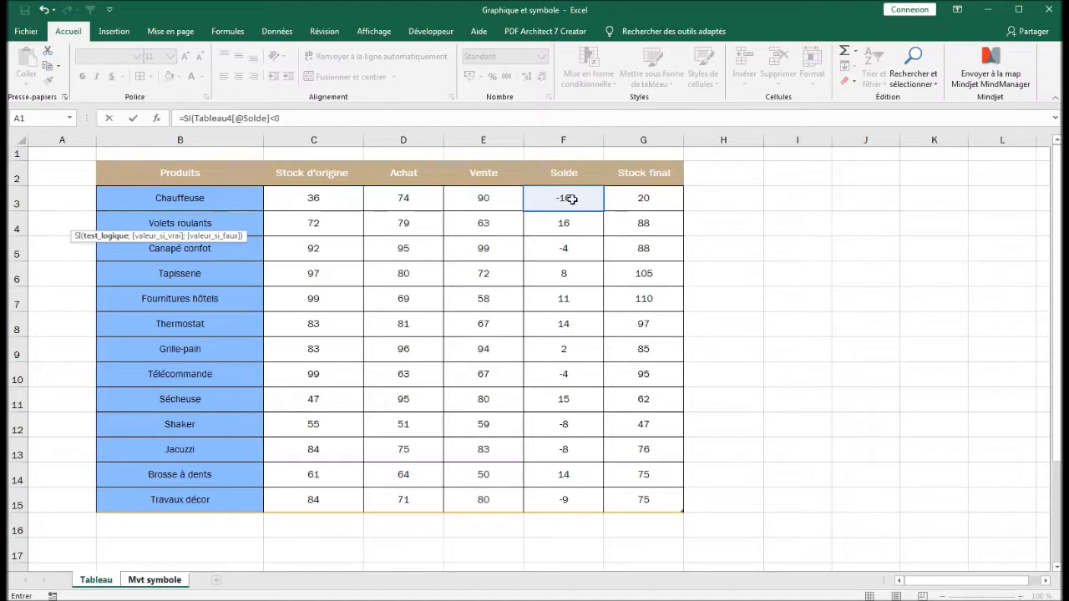
{"action": "type", "text": ";rep"}
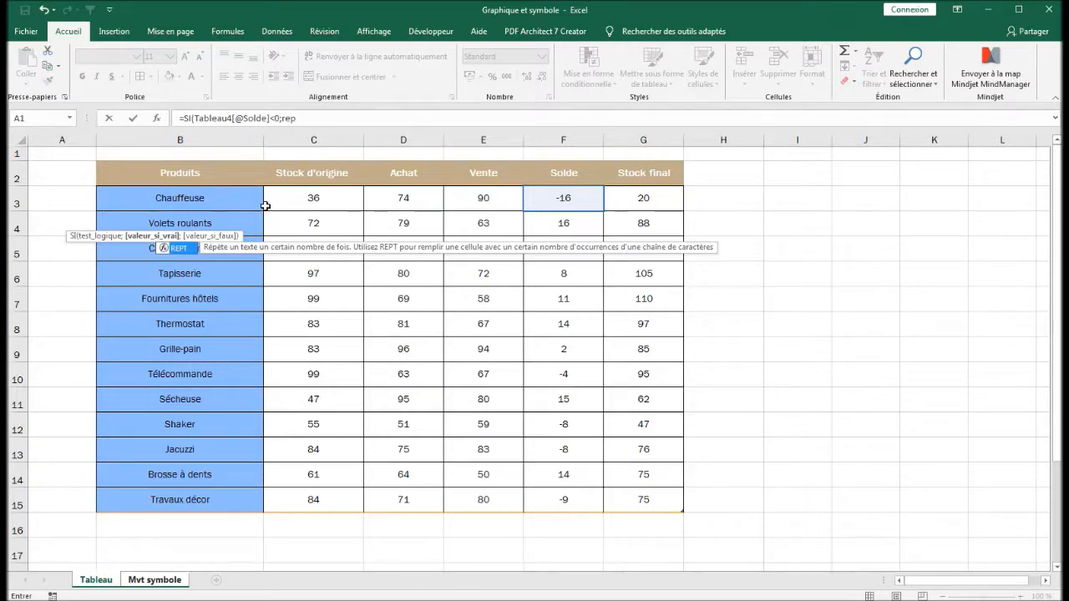
{"action": "key", "text": "Tab"}
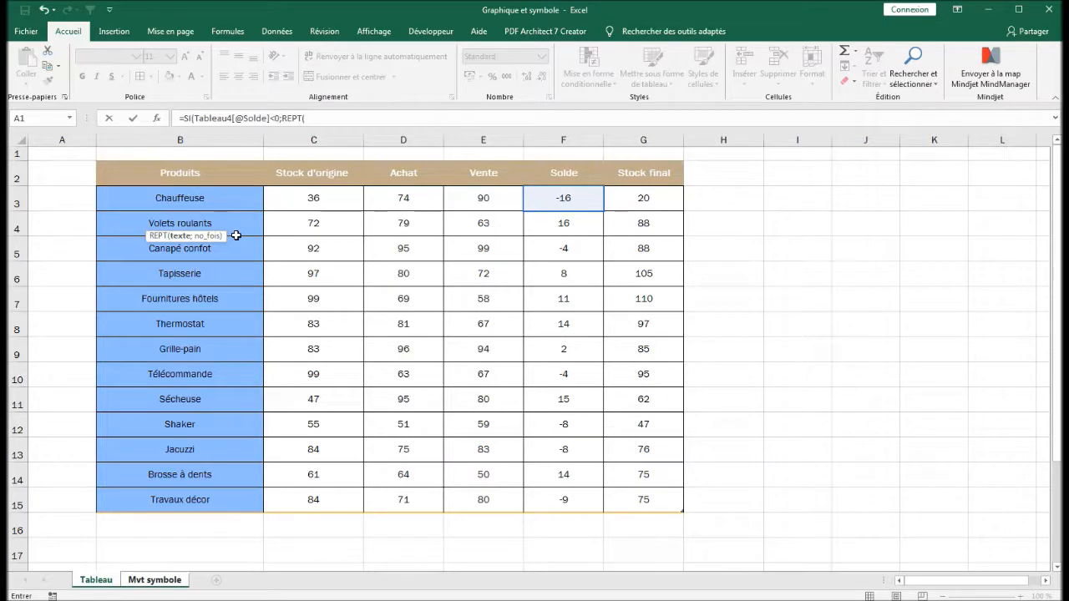
{"action": "type", "text": "3;abs"}
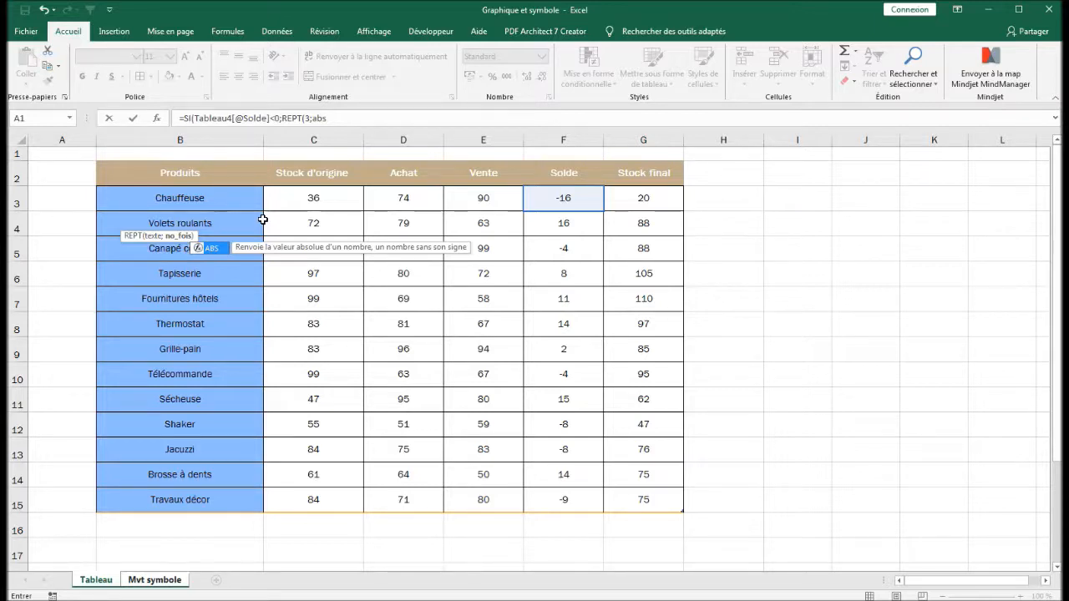
{"action": "type", "text": "("}
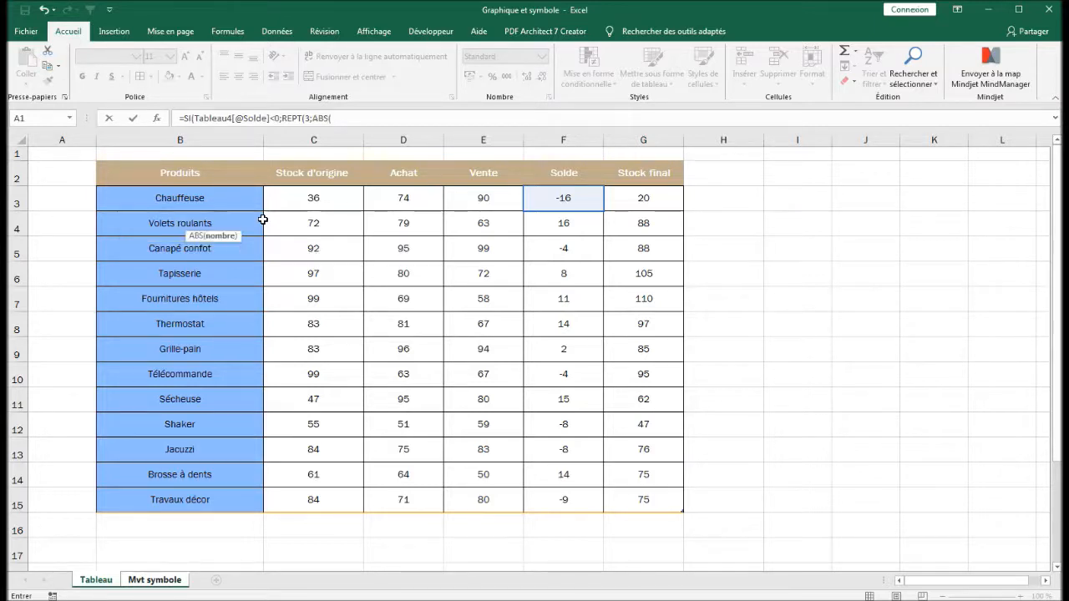
{"action": "left_click", "coordinate": [589, 204]}
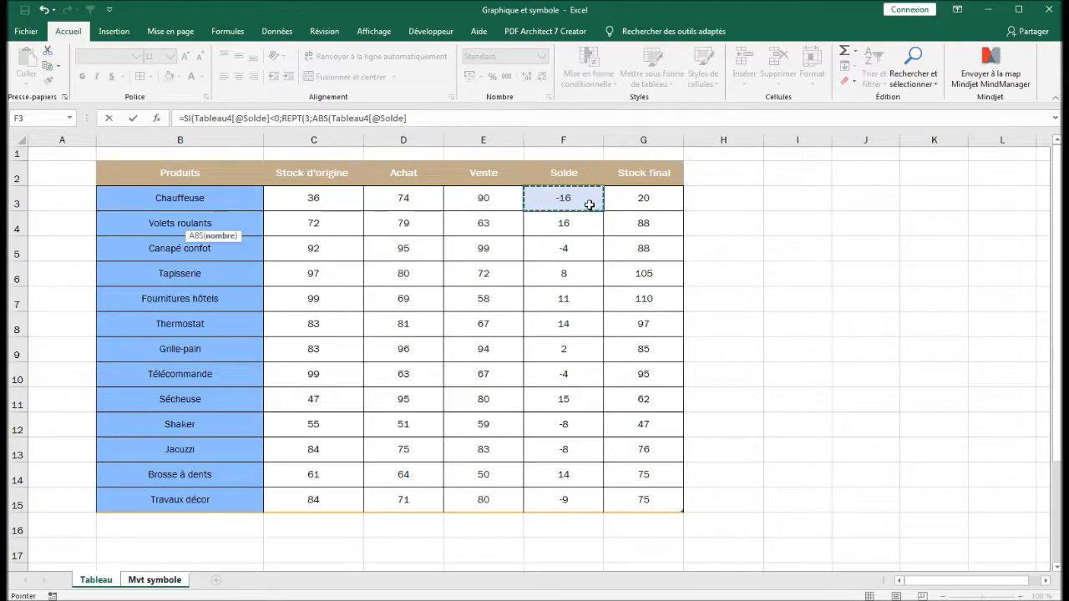
{"action": "type", "text": ")"}
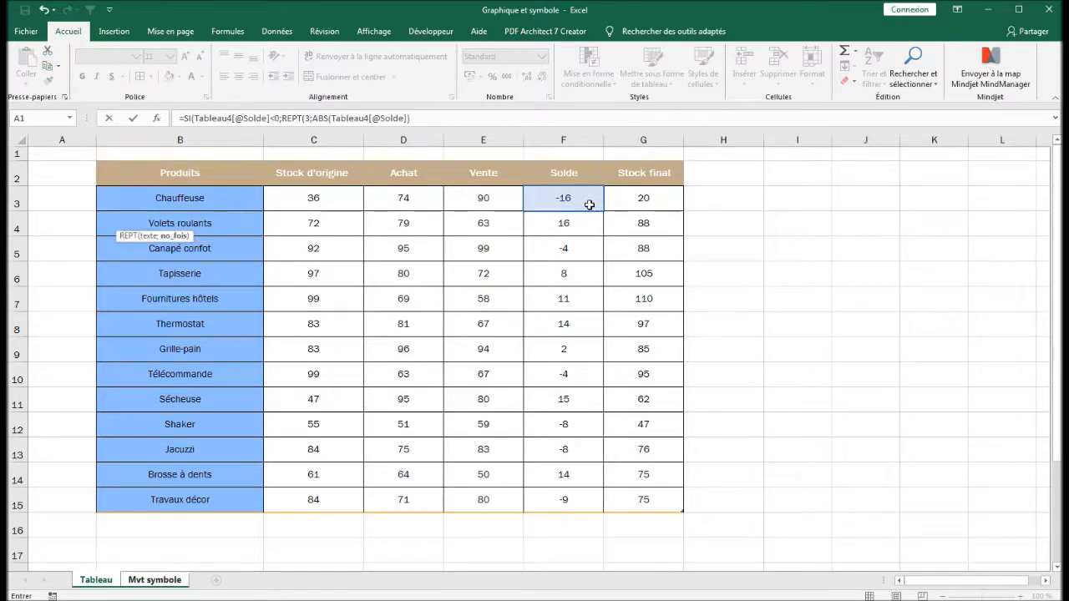
{"action": "type", "text": ")"}
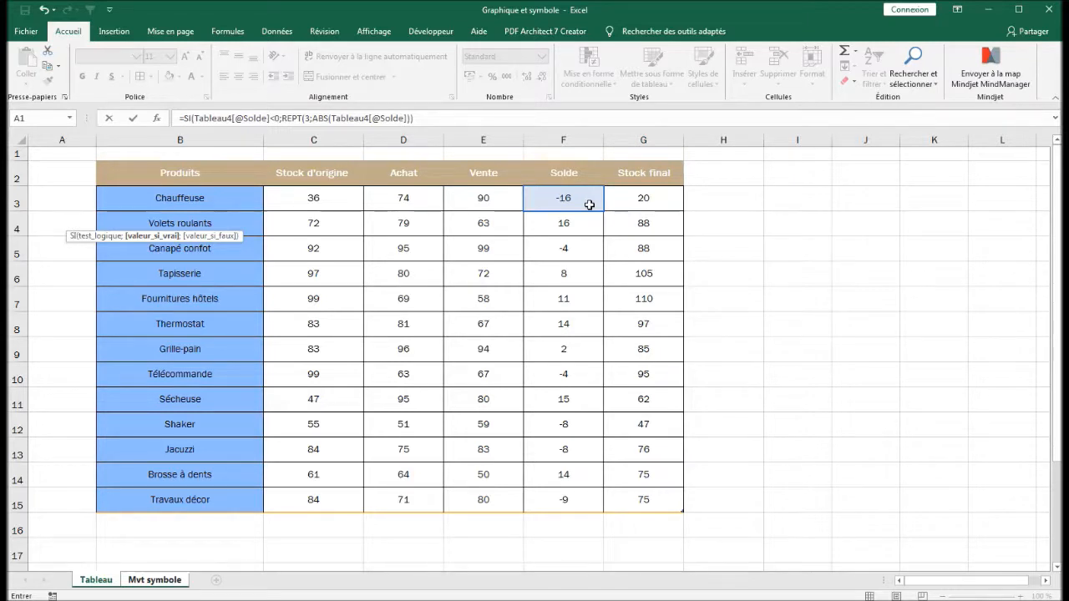
{"action": "type", "text": ";"}
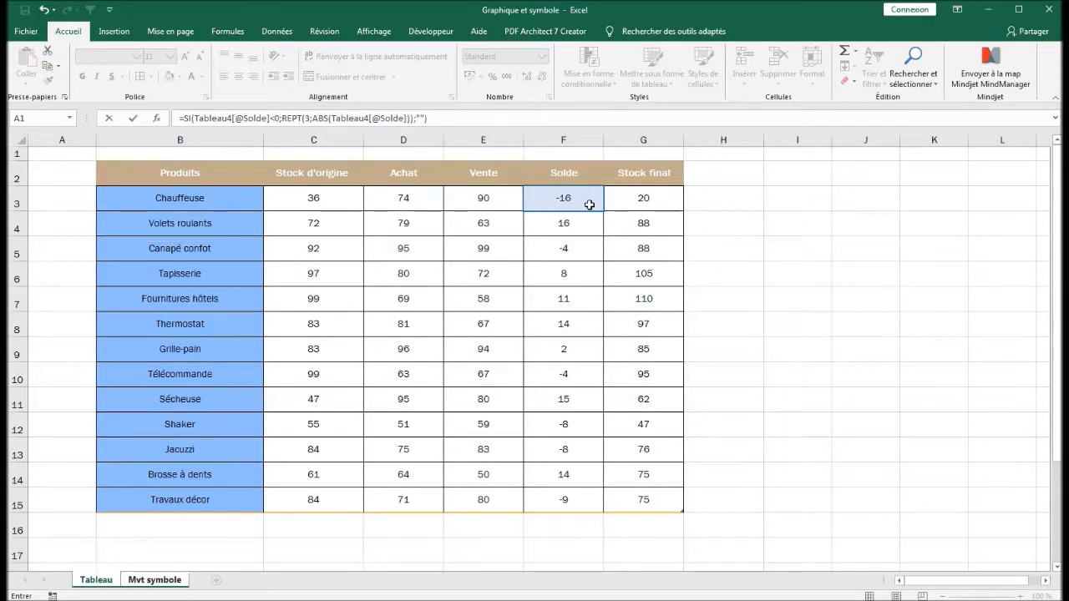
{"action": "key", "text": "Return"}
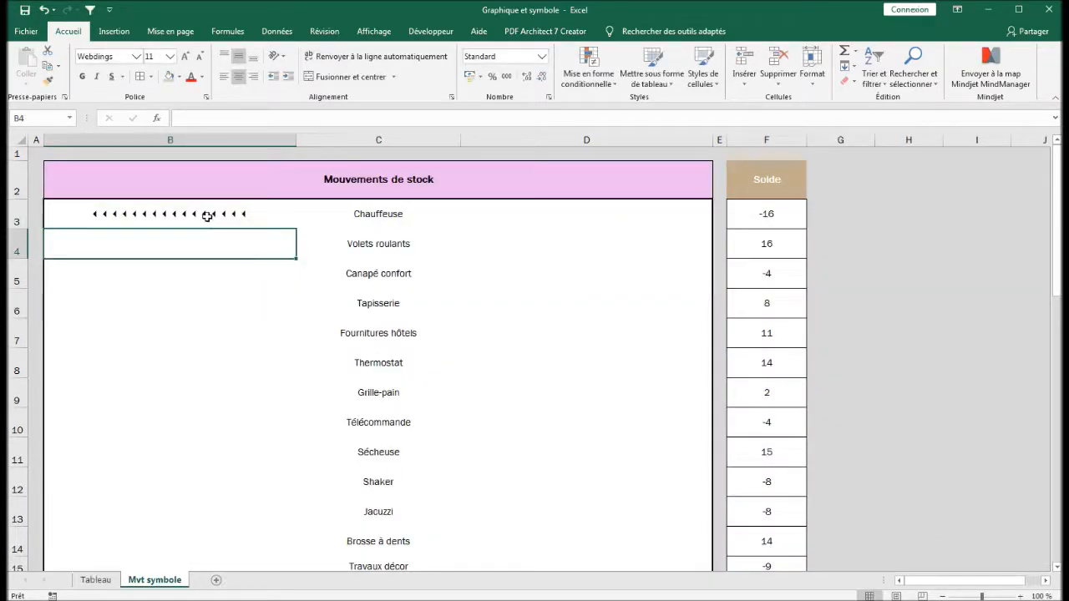
Step: Copy the B3 formula down to B15 and check the symbols for each product
{"action": "left_click", "coordinate": [207, 216]}
{"action": "left_click_drag", "start_coordinate": [297, 229], "coordinate": [260, 515]}
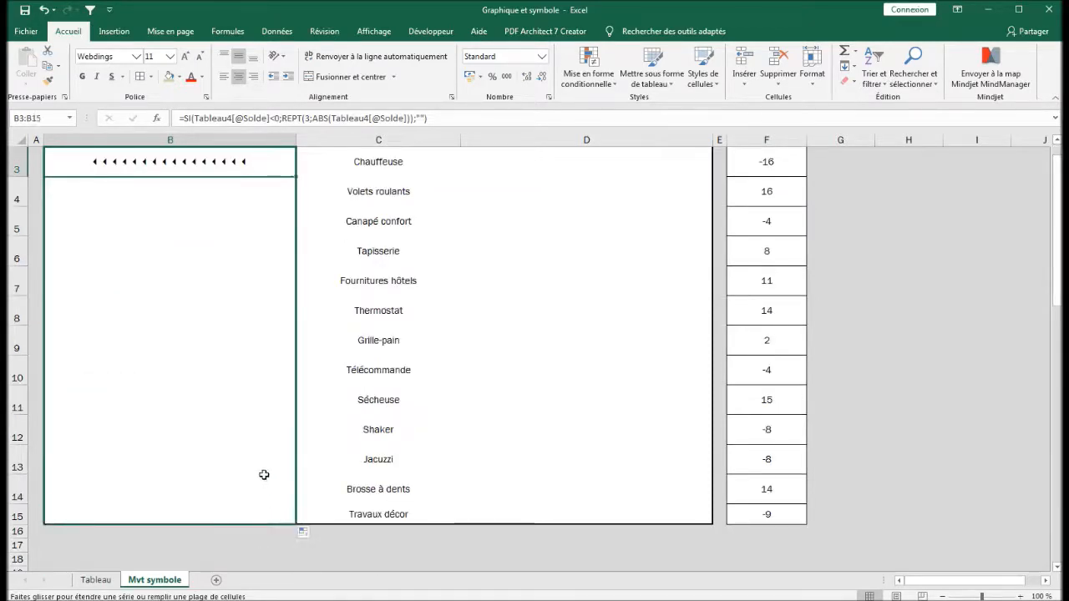
{"action": "left_click", "coordinate": [231, 349]}
{"action": "scroll", "coordinate": [242, 355], "scroll_direction": "up", "scroll_amount": 1}
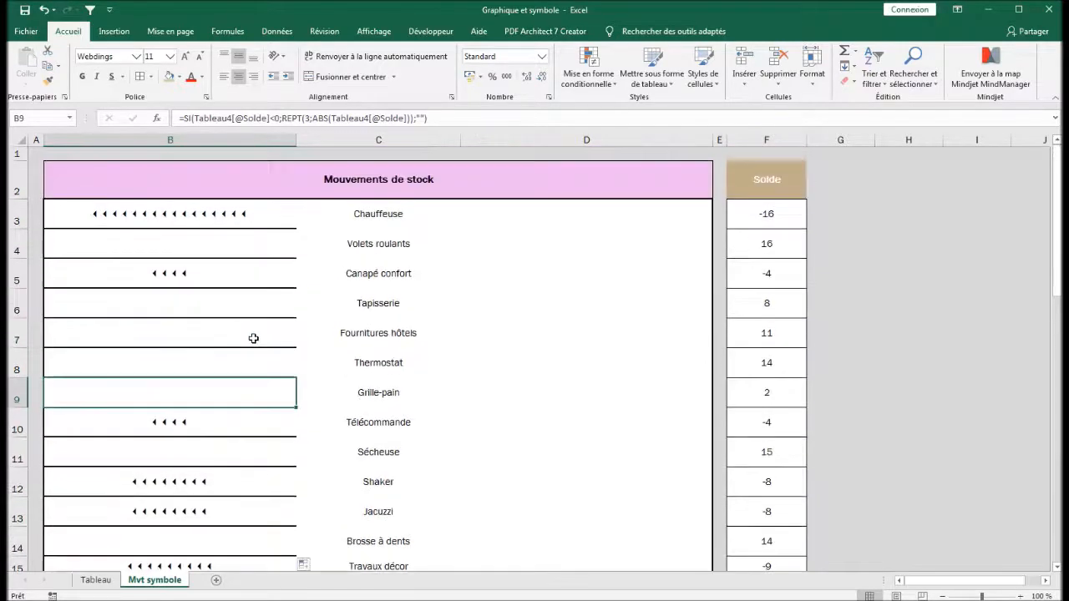
{"action": "scroll", "coordinate": [219, 184], "scroll_direction": "down", "scroll_amount": 1}
{"action": "scroll", "coordinate": [274, 258], "scroll_direction": "up", "scroll_amount": 1}
{"action": "left_click", "coordinate": [200, 193]}
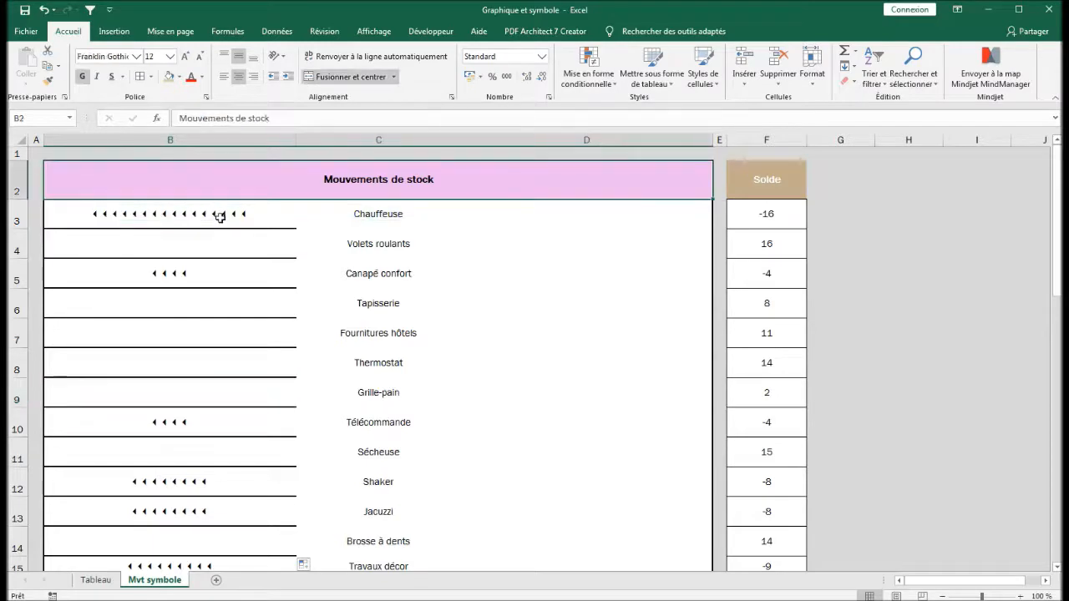
{"action": "left_click", "coordinate": [221, 236]}
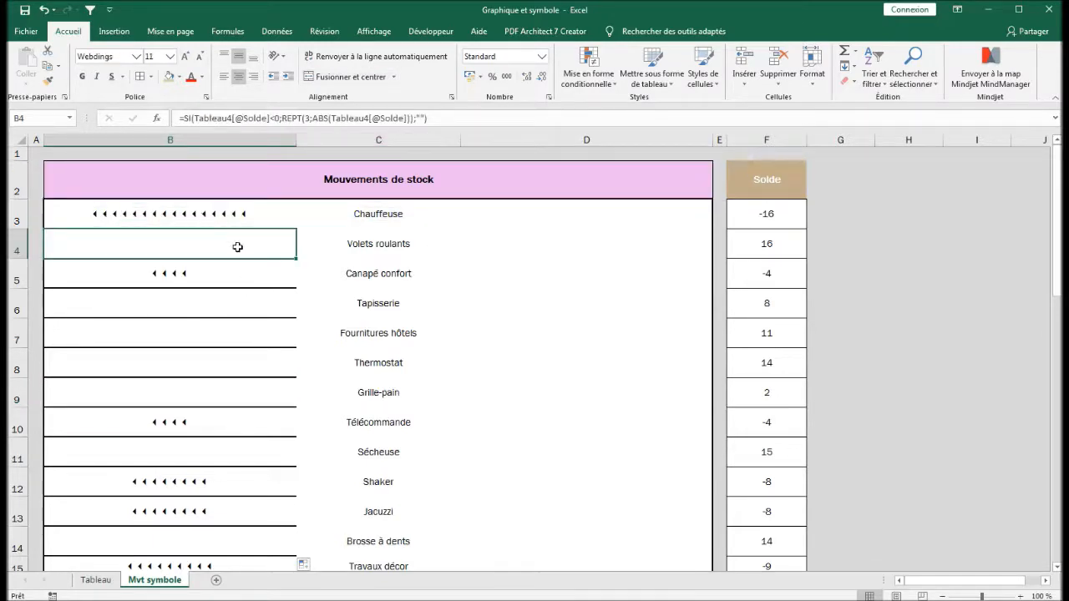
Step: Remove all borders from the symbol cells B3:B15
{"action": "left_click_drag", "start_coordinate": [209, 214], "coordinate": [200, 510]}
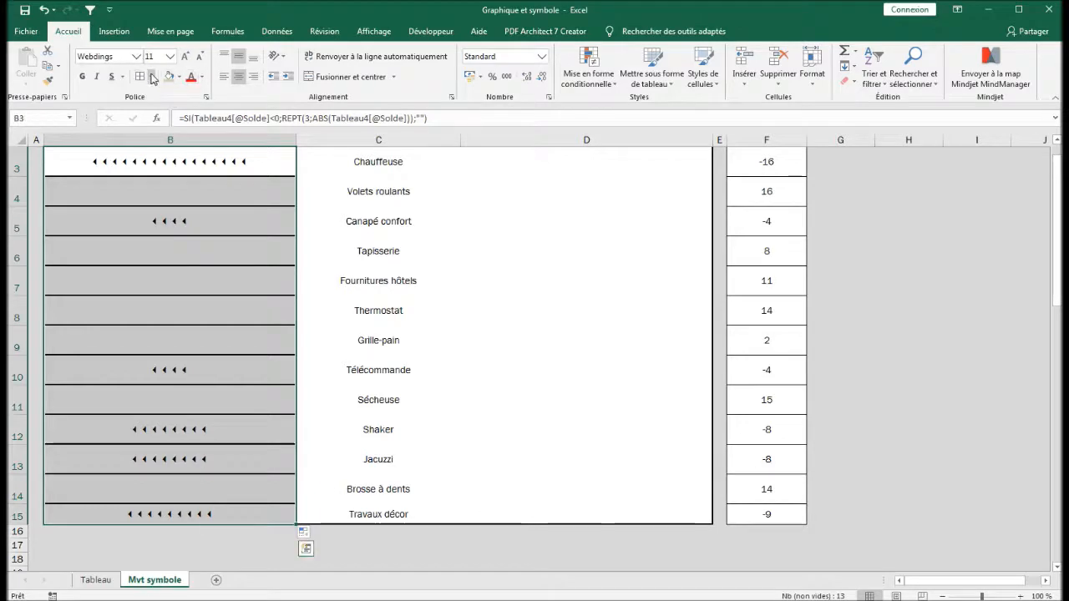
{"action": "left_click", "coordinate": [151, 76]}
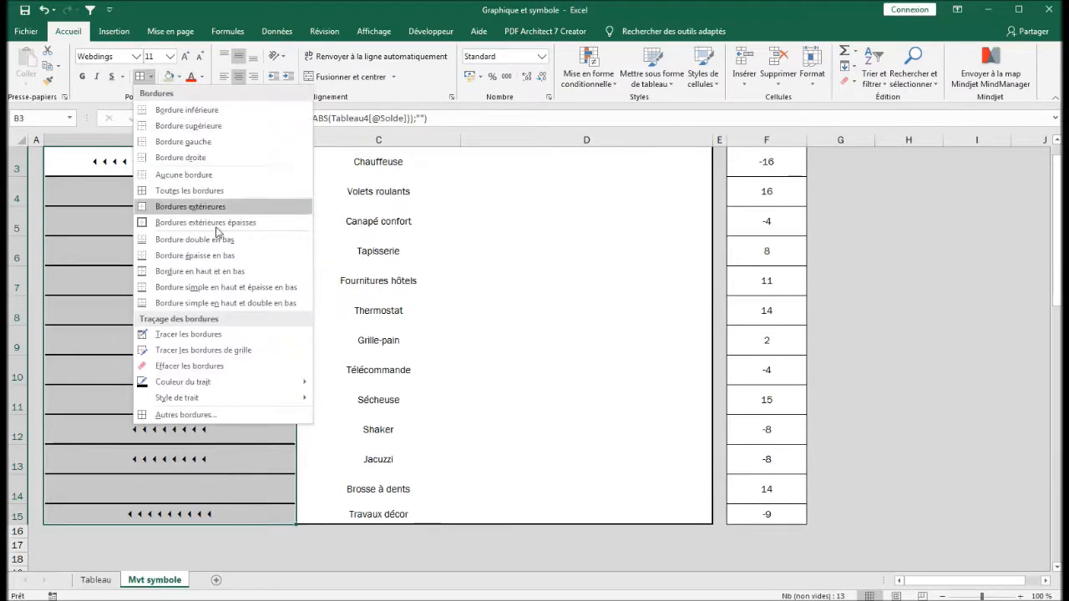
{"action": "left_click", "coordinate": [206, 174]}
{"action": "left_click", "coordinate": [239, 363]}
{"action": "left_click", "coordinate": [255, 307]}
{"action": "scroll", "coordinate": [266, 270], "scroll_direction": "up", "scroll_amount": 1}
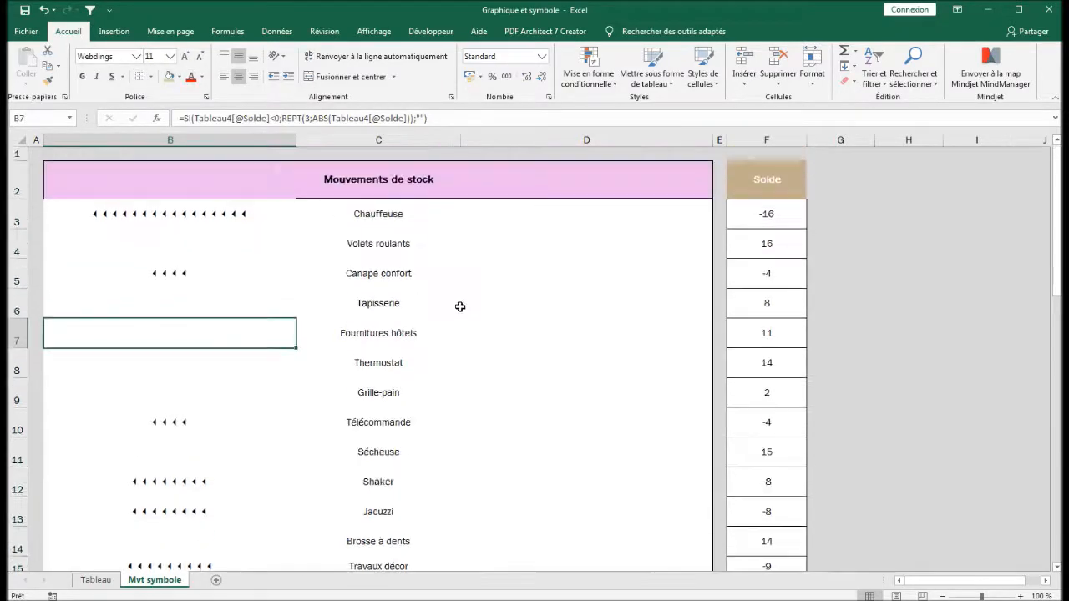
Step: Begin an SI formula in D3 of Mvt symbole that tests whether Chauffeuse's Solde on the Tableau sheet is >0
{"action": "left_click", "coordinate": [573, 214]}
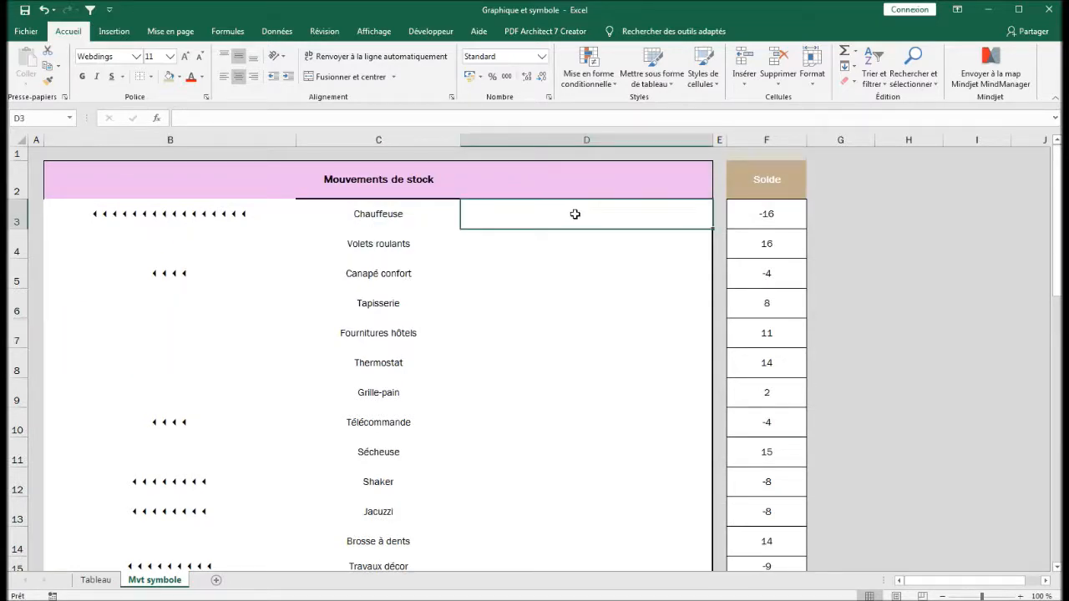
{"action": "type", "text": "=si"}
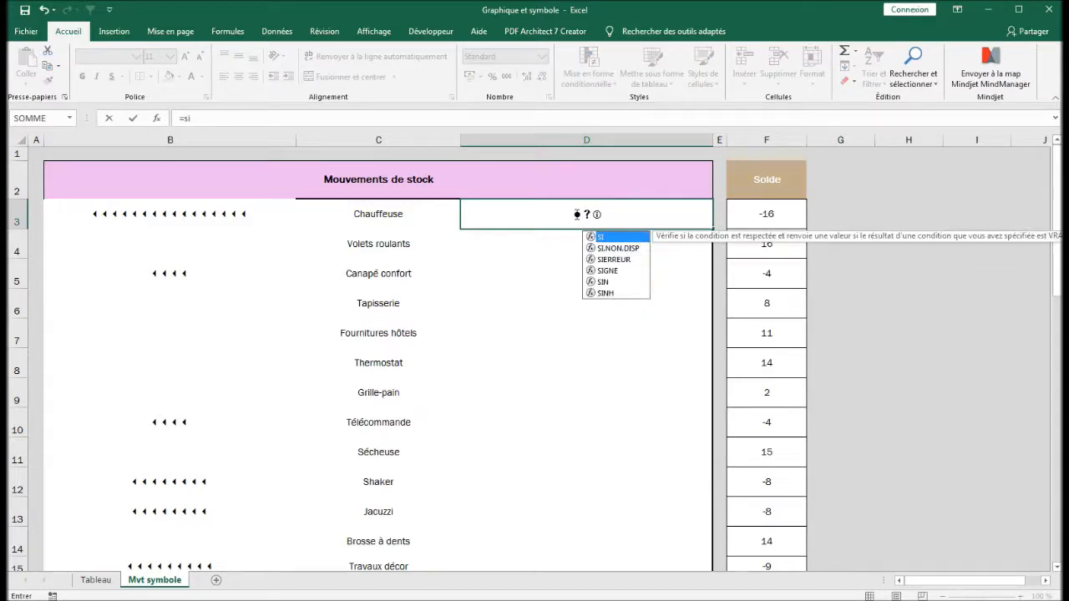
{"action": "key", "text": "Tab"}
{"action": "left_click", "coordinate": [98, 582]}
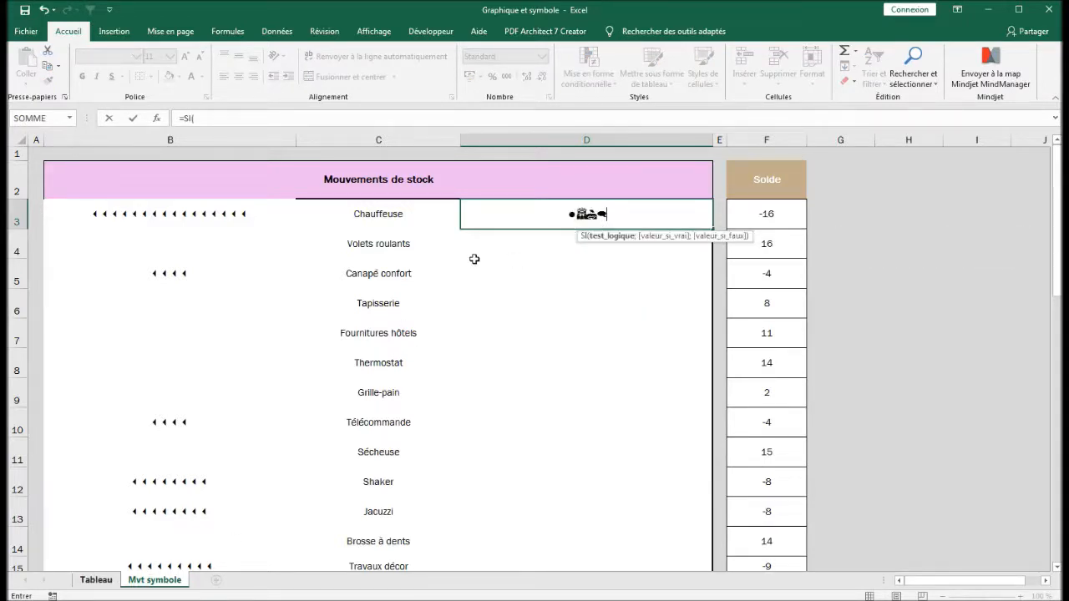
{"action": "left_click", "coordinate": [554, 201]}
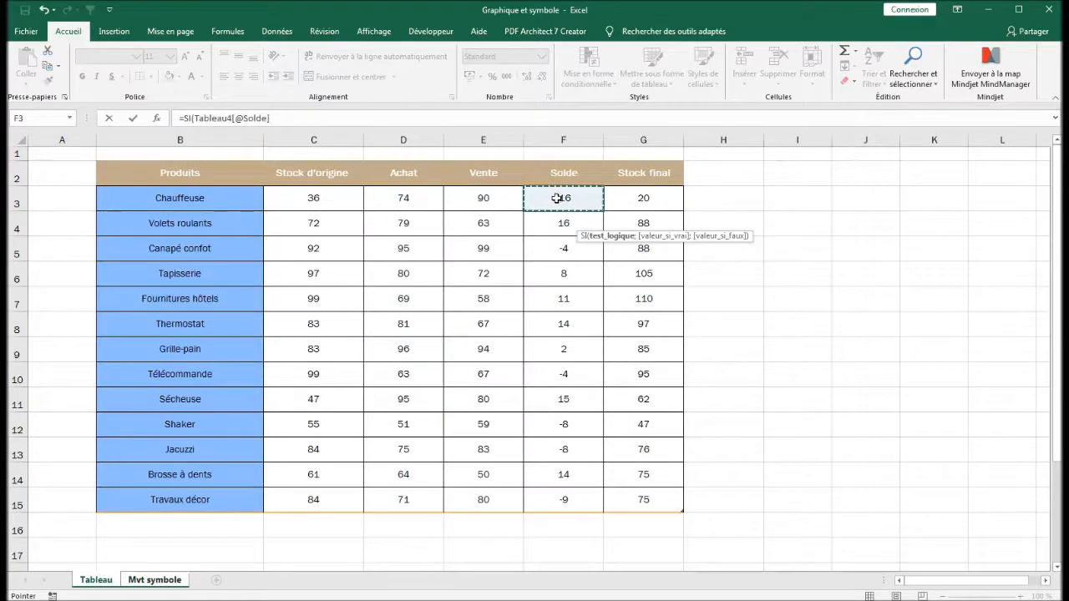
{"action": "type", "text": ">0"}
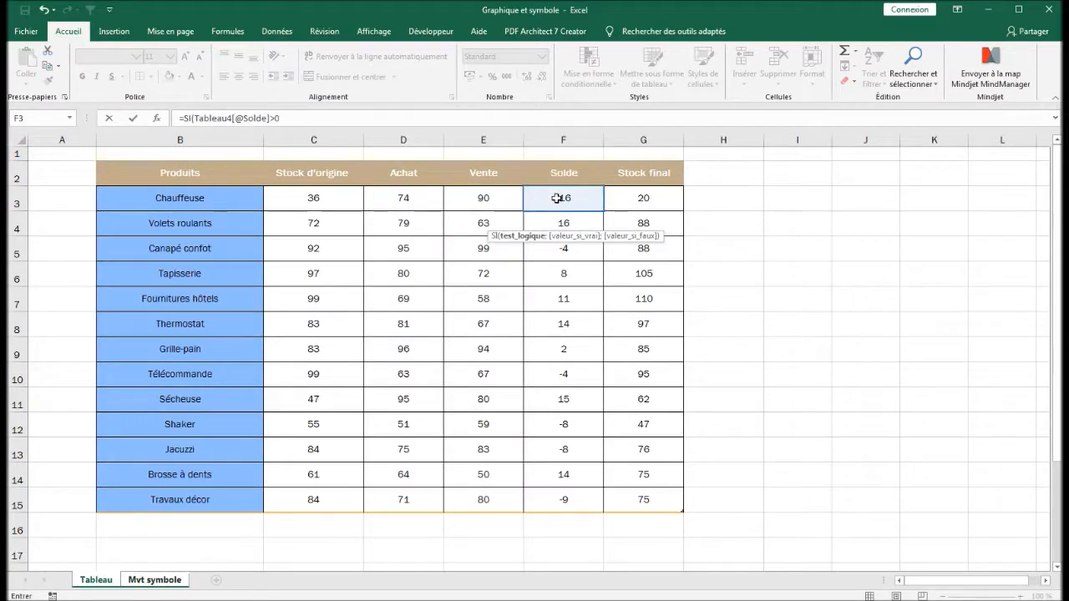
{"action": "type", "text": ";"}
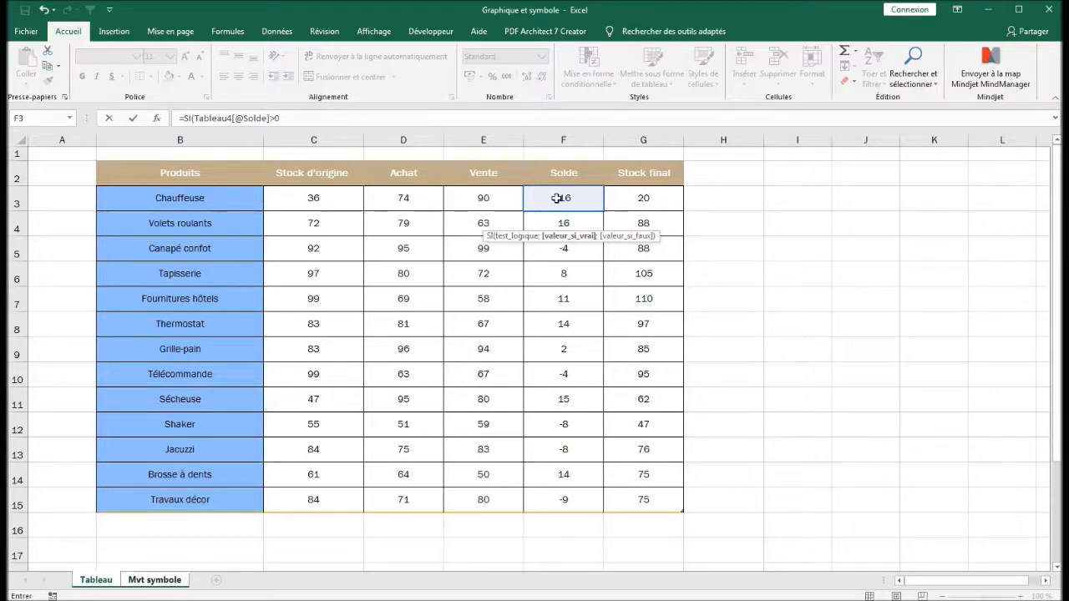
{"action": "type", "text": "rep"}
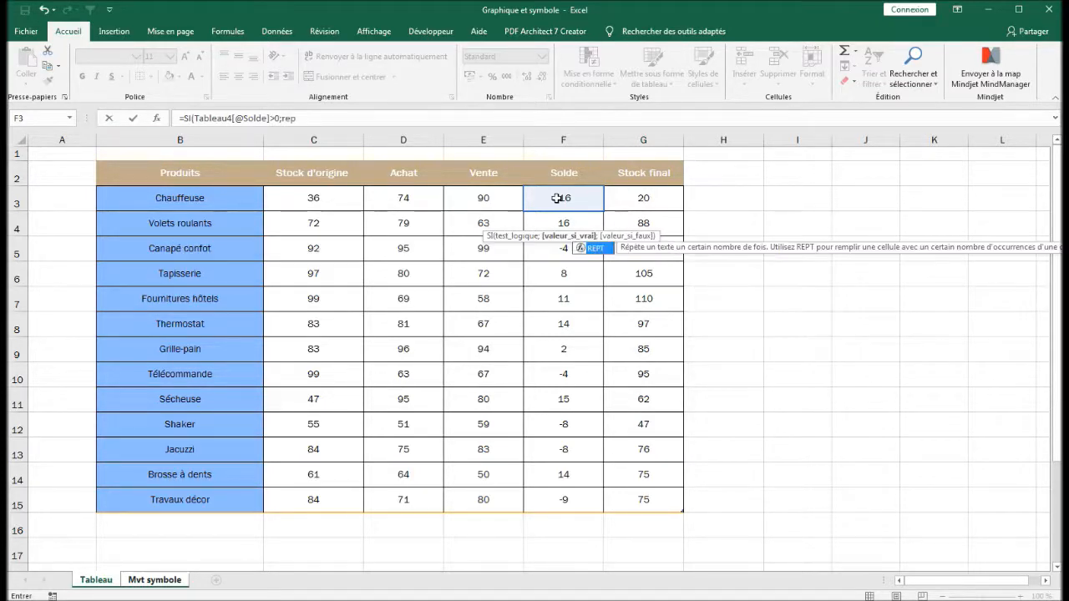
{"action": "key", "text": "Tab"}
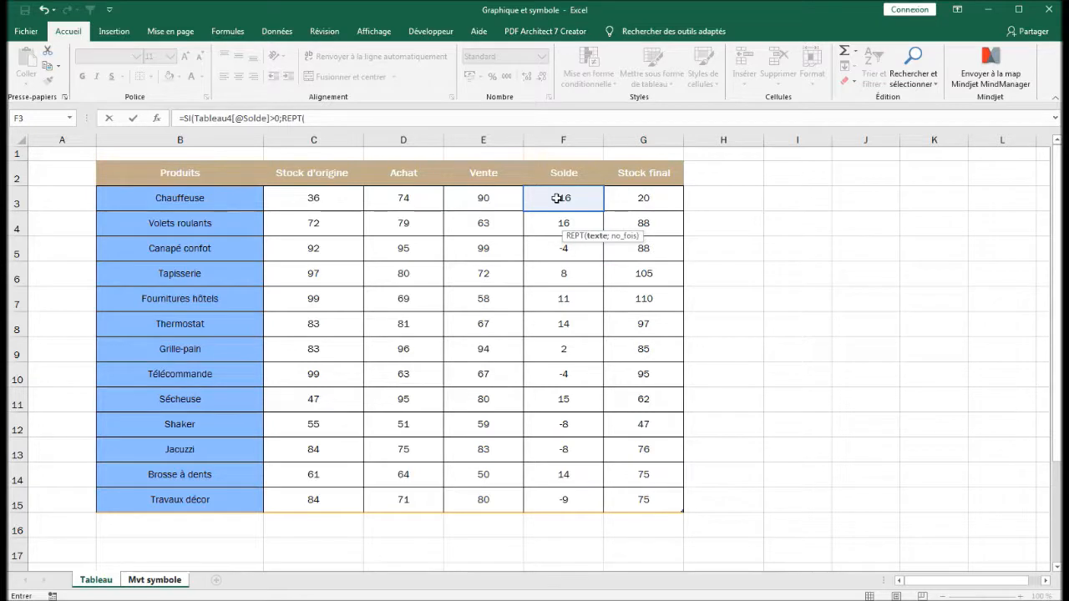
{"action": "type", "text": "4"}
{"action": "type", "text": ";"}
{"action": "left_click", "coordinate": [557, 198]}
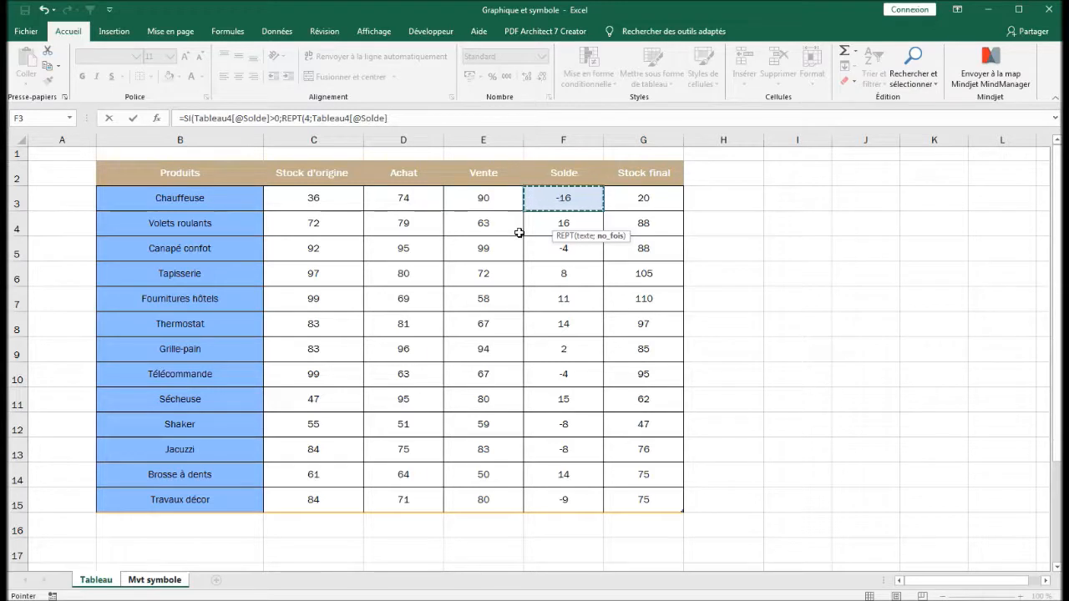
{"action": "type", "text": ")"}
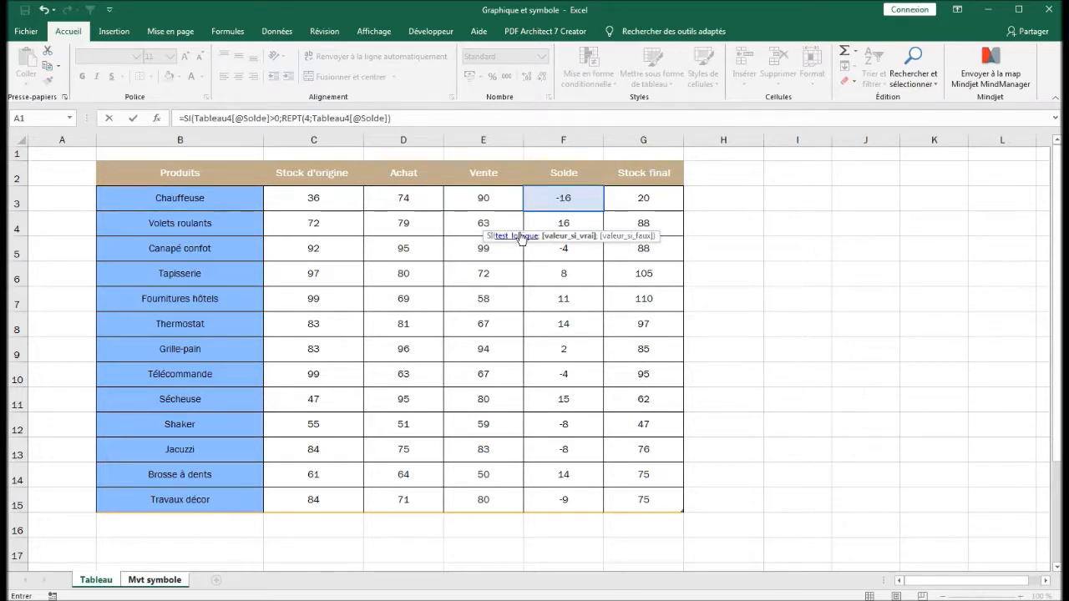
{"action": "type", "text": ");"}
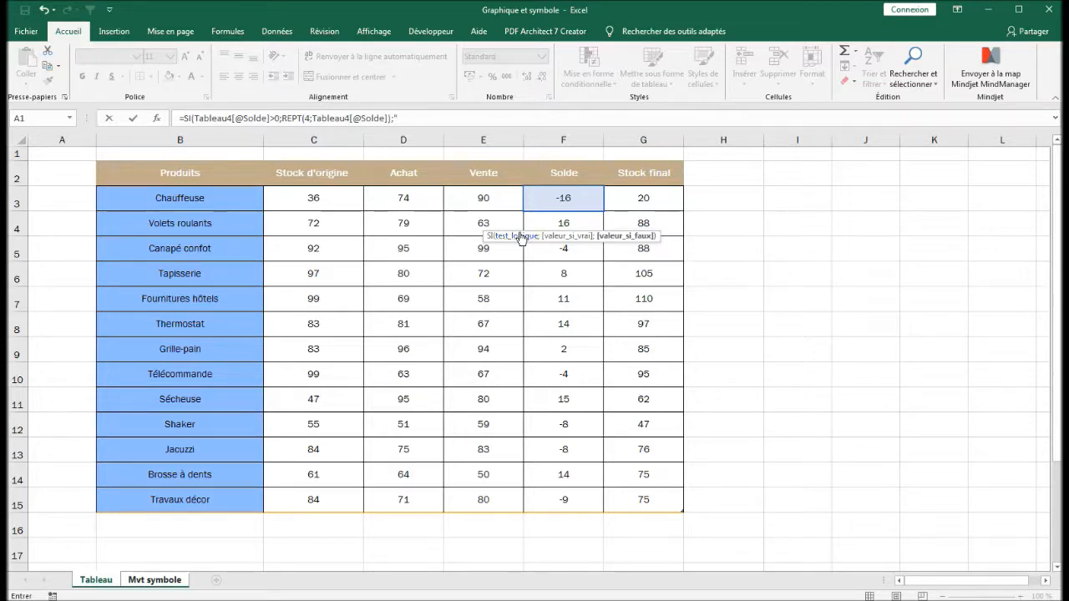
{"action": "type", "text": "\"\")"}
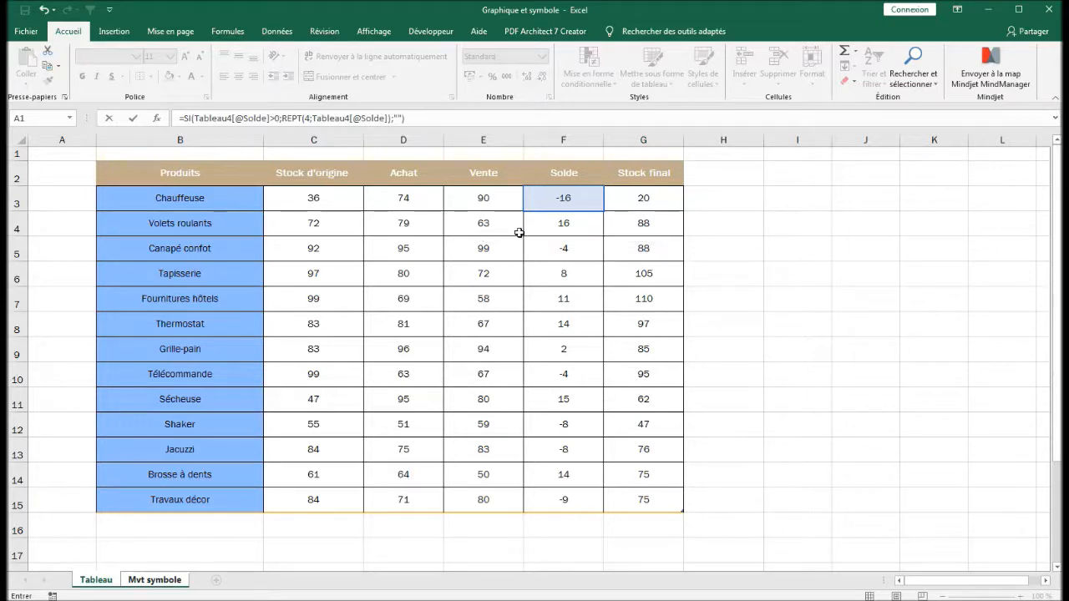
{"action": "key", "text": "Return"}
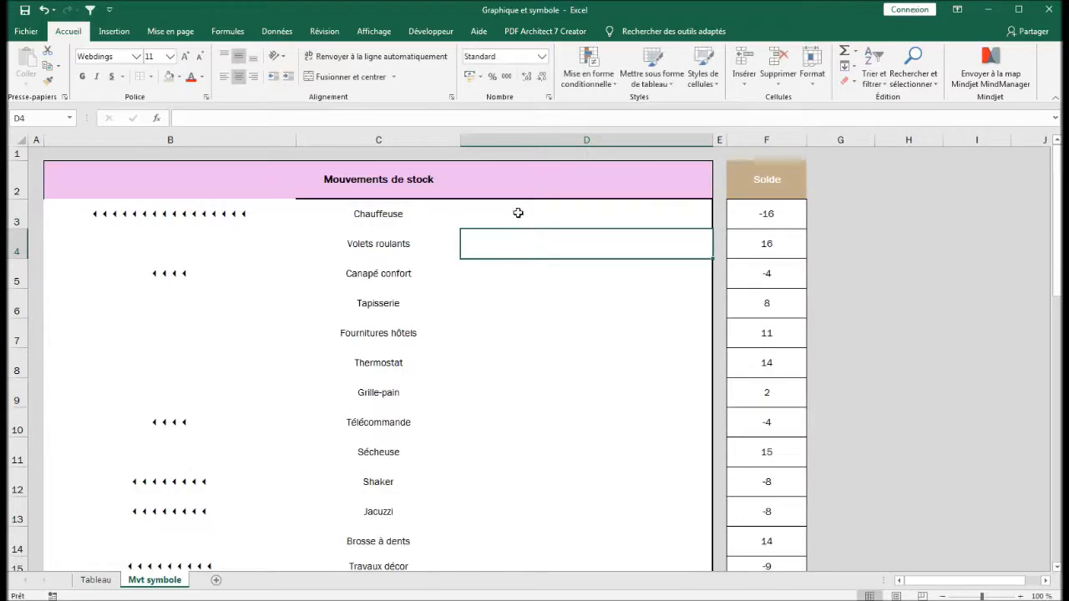
Step: Copy the D3 formula down to D15 and remove all borders from the filled cells
{"action": "left_click", "coordinate": [659, 222]}
{"action": "left_click_drag", "start_coordinate": [714, 229], "coordinate": [674, 520]}
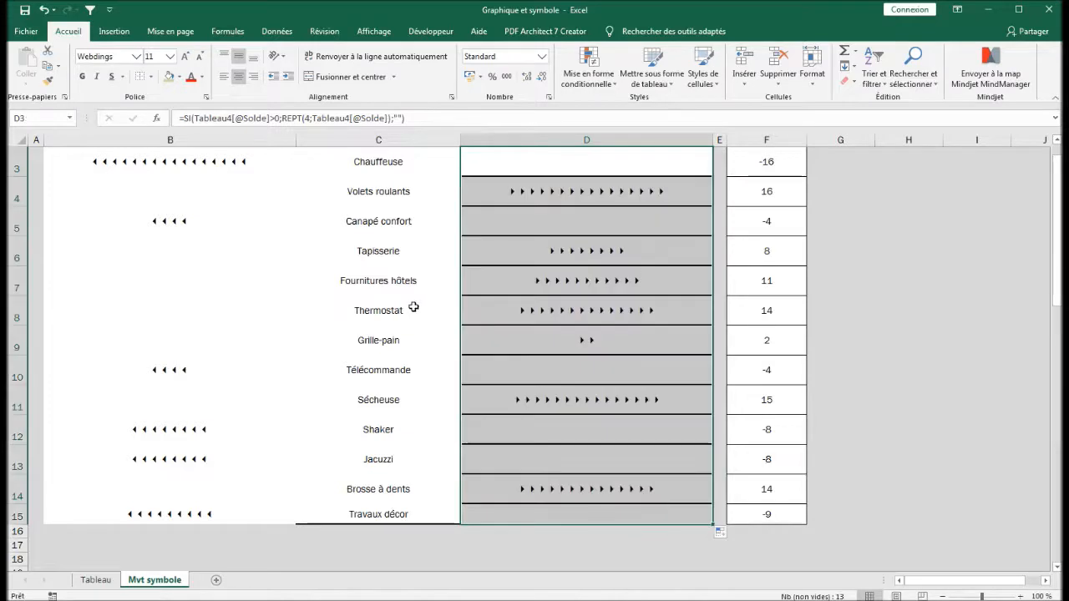
{"action": "left_click", "coordinate": [140, 77]}
{"action": "left_click", "coordinate": [654, 287]}
{"action": "scroll", "coordinate": [617, 333], "scroll_direction": "up", "scroll_amount": 1}
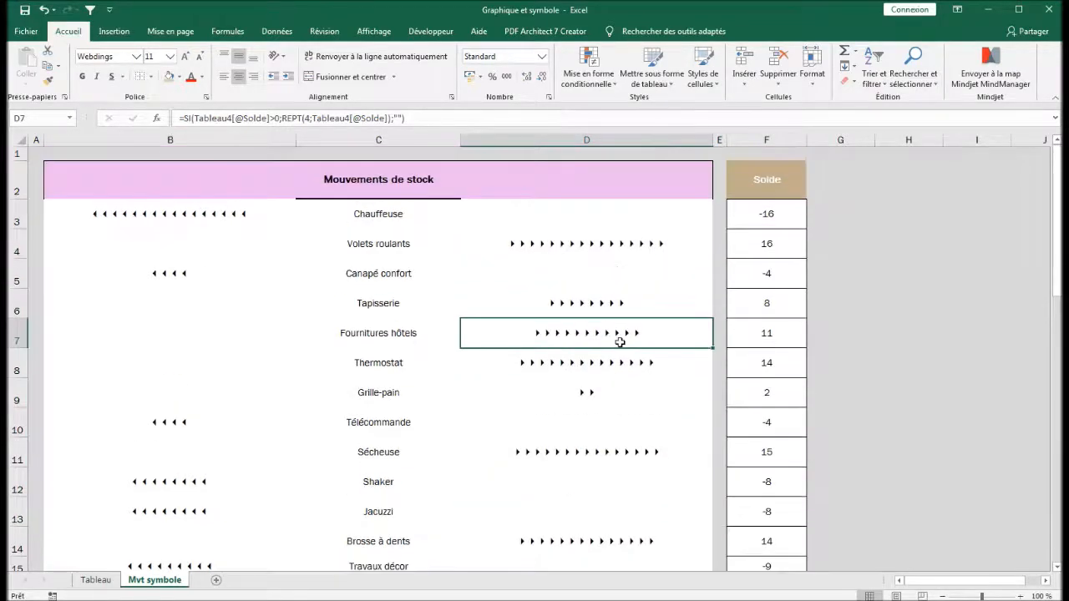
Step: Compare the symbols and formulas in columns B and D with each product's value in the Solde column
{"action": "left_click", "coordinate": [586, 244]}
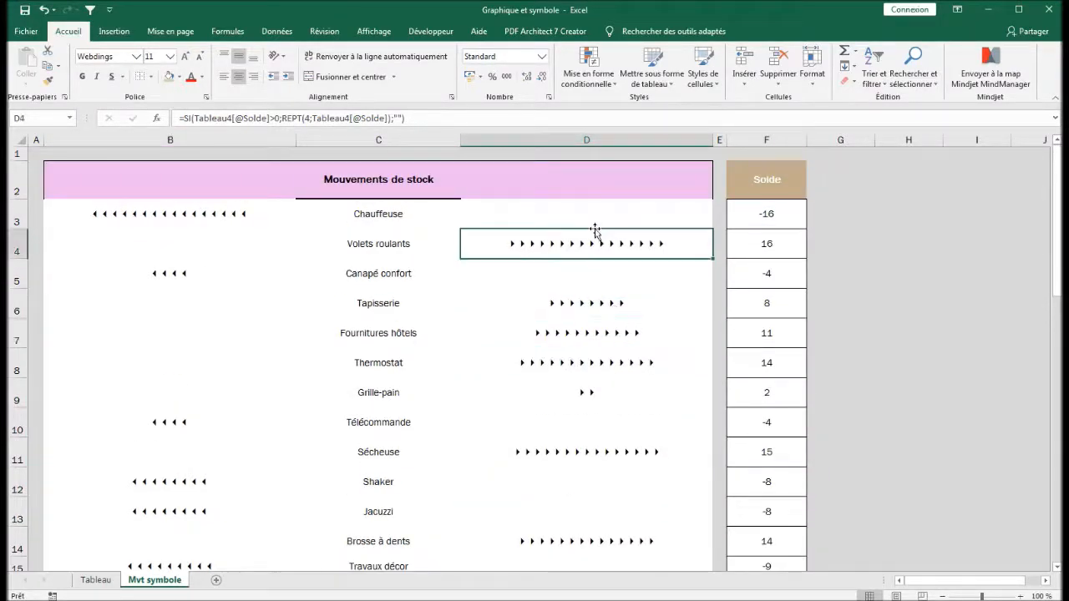
{"action": "left_click", "coordinate": [553, 214]}
{"action": "left_click", "coordinate": [182, 216]}
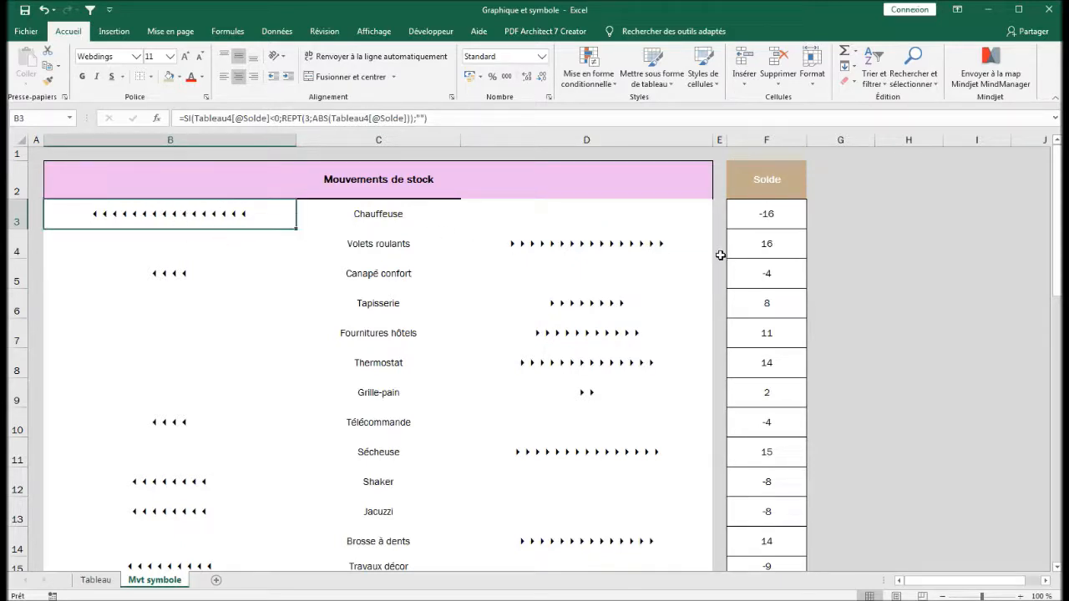
{"action": "left_click", "coordinate": [378, 214]}
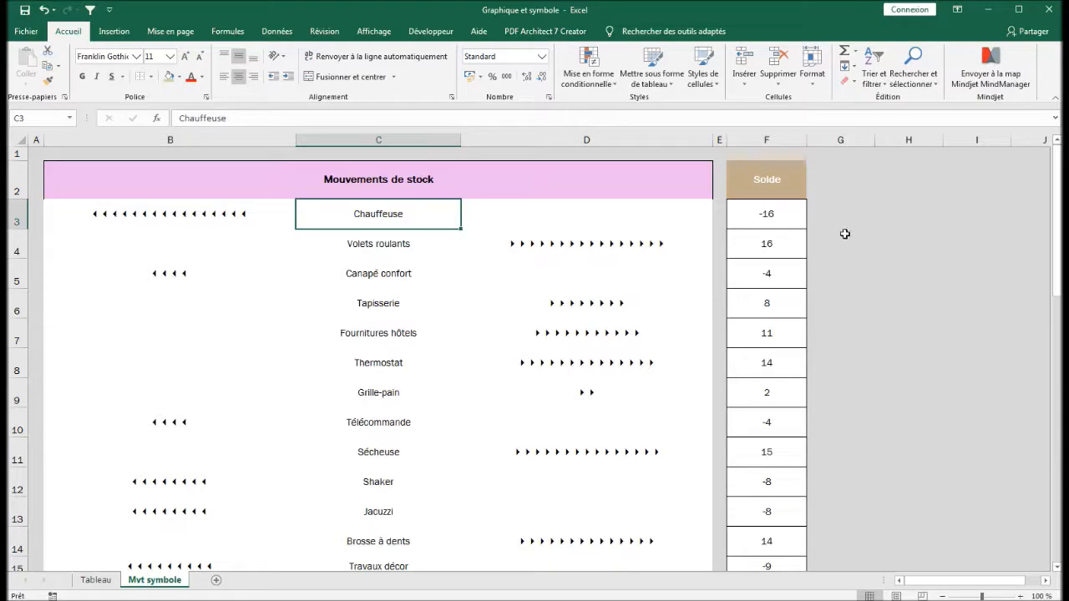
{"action": "left_click", "coordinate": [787, 216]}
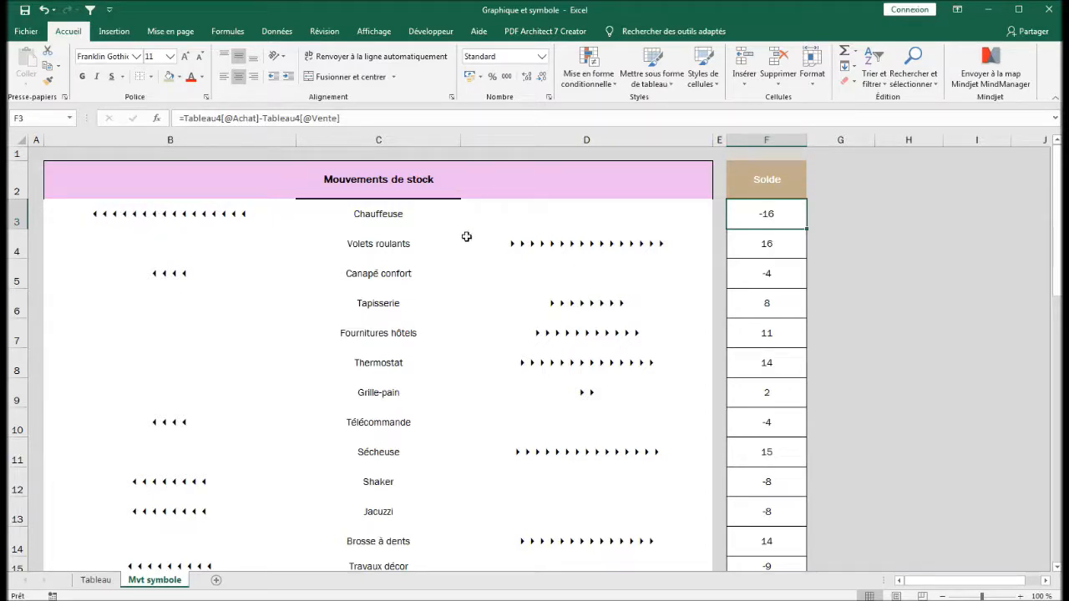
{"action": "left_click", "coordinate": [518, 246]}
{"action": "left_click", "coordinate": [789, 249]}
{"action": "left_click", "coordinate": [769, 270]}
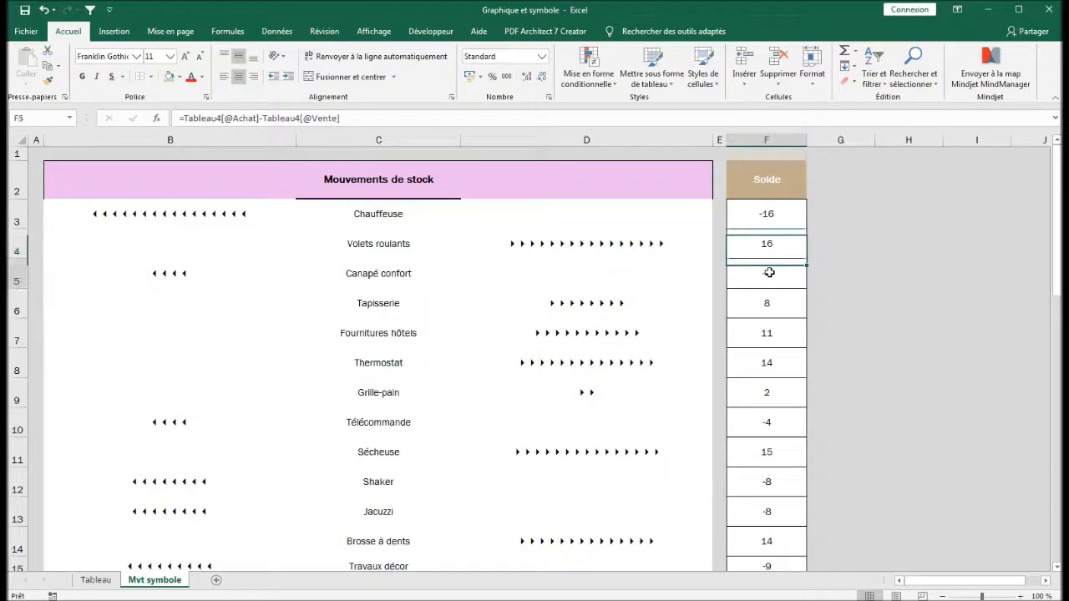
{"action": "left_click", "coordinate": [169, 285]}
{"action": "left_click", "coordinate": [594, 306]}
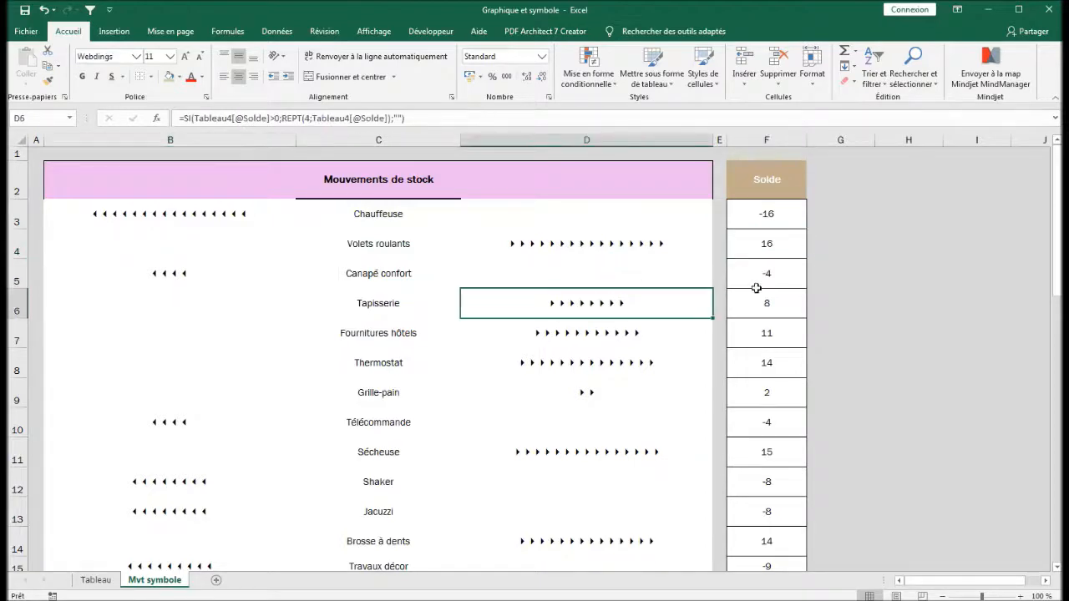
{"action": "left_click", "coordinate": [168, 218]}
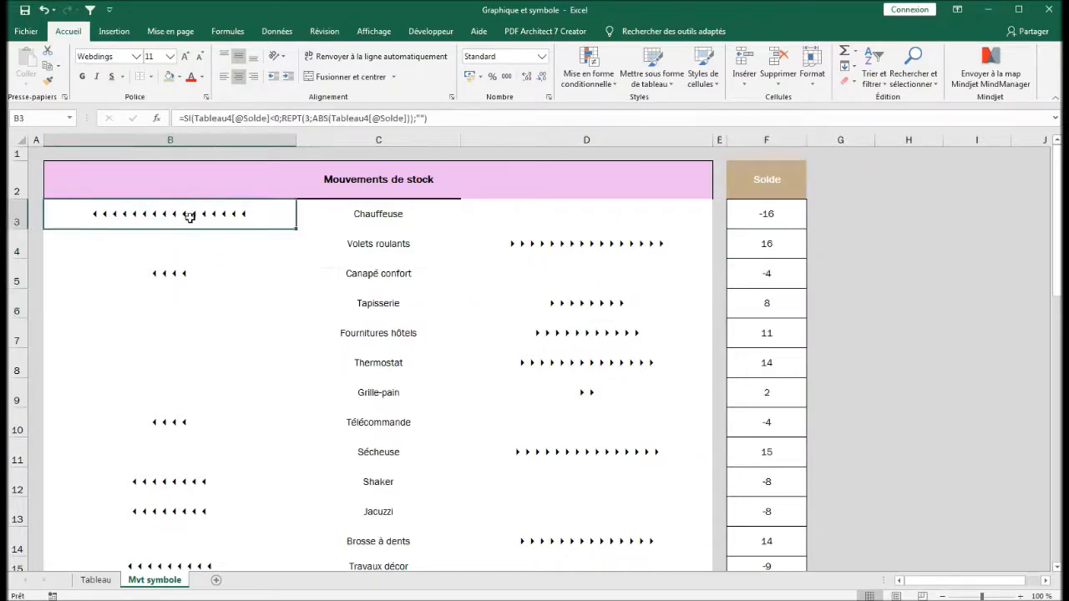
{"action": "left_click", "coordinate": [541, 244]}
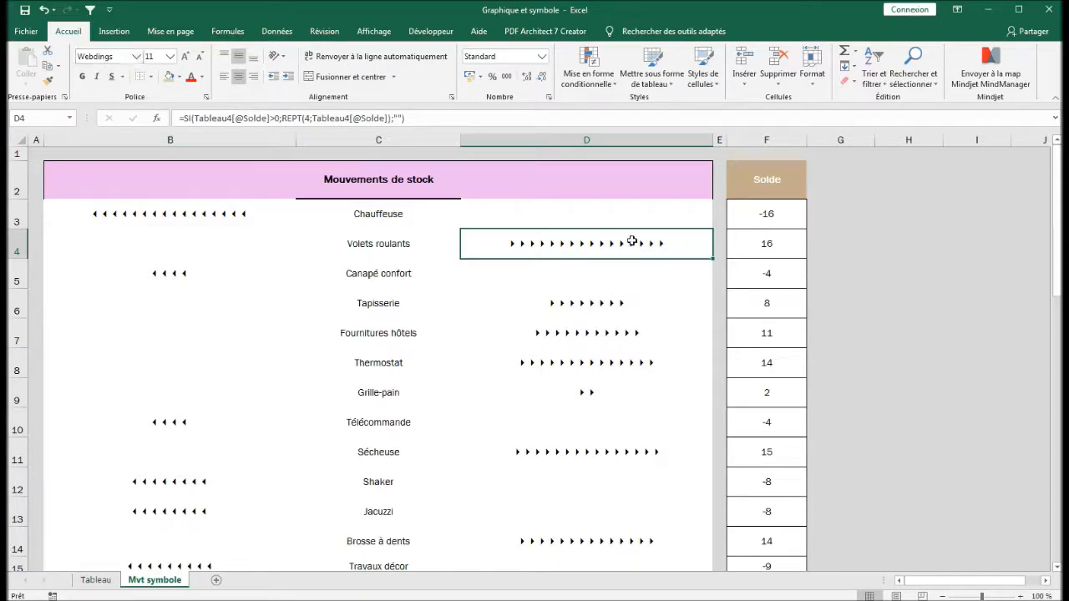
{"action": "left_click", "coordinate": [153, 214]}
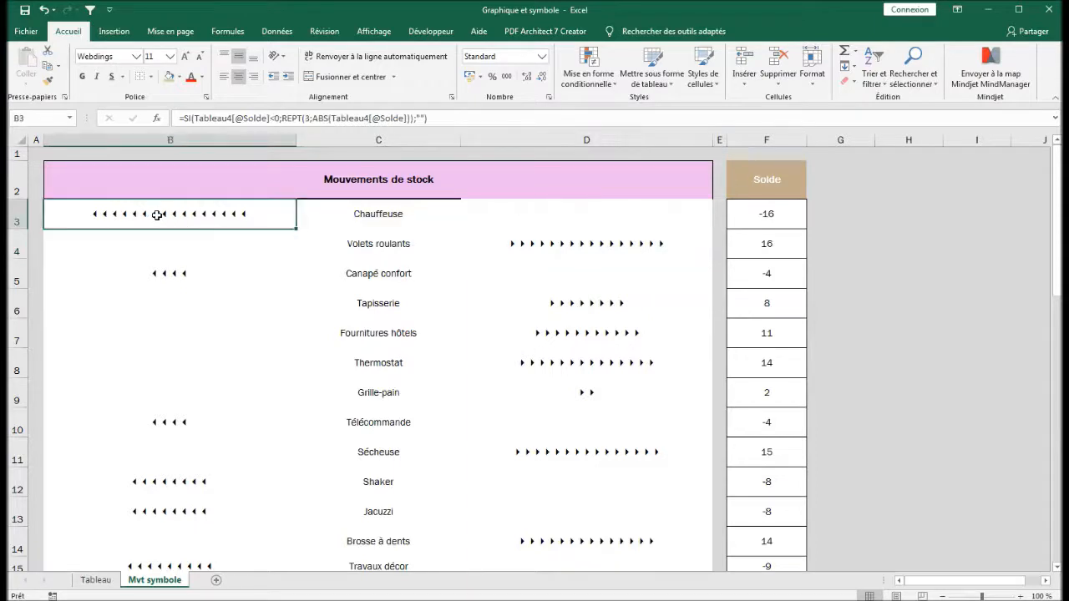
Step: Change the repeated character in Volets roulants' REPT formula in D4 to 3
{"action": "left_click", "coordinate": [615, 246]}
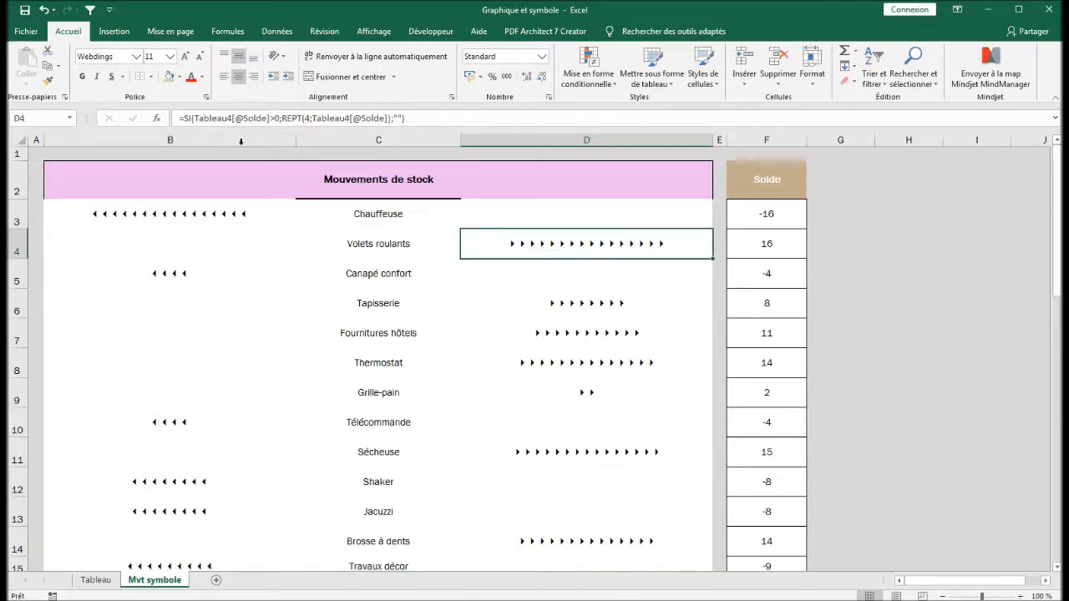
{"action": "left_click", "coordinate": [309, 118]}
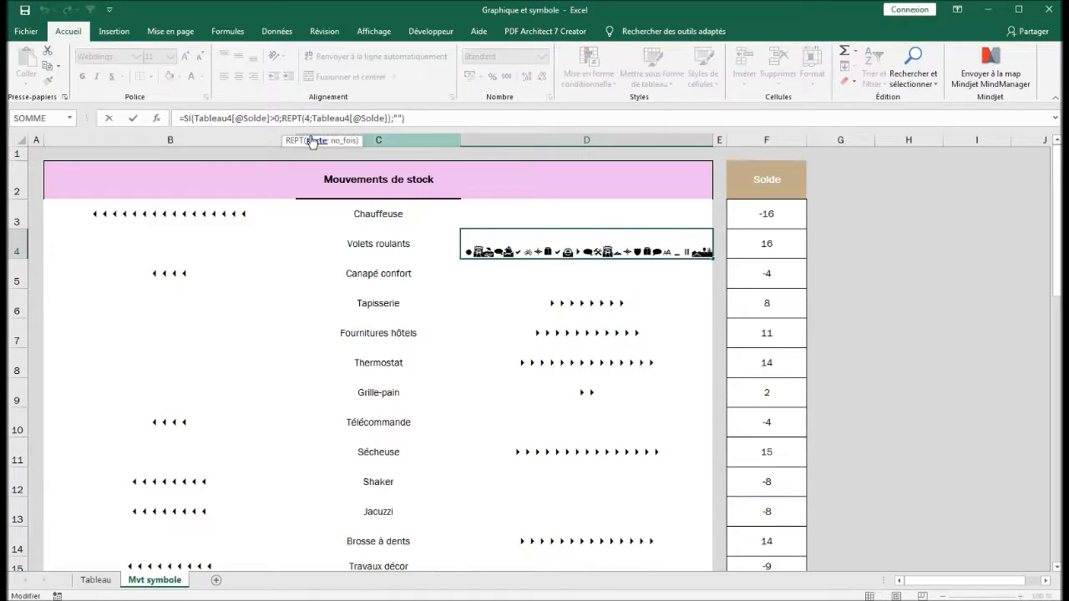
{"action": "key", "text": "BackSpace"}
{"action": "type", "text": "3"}
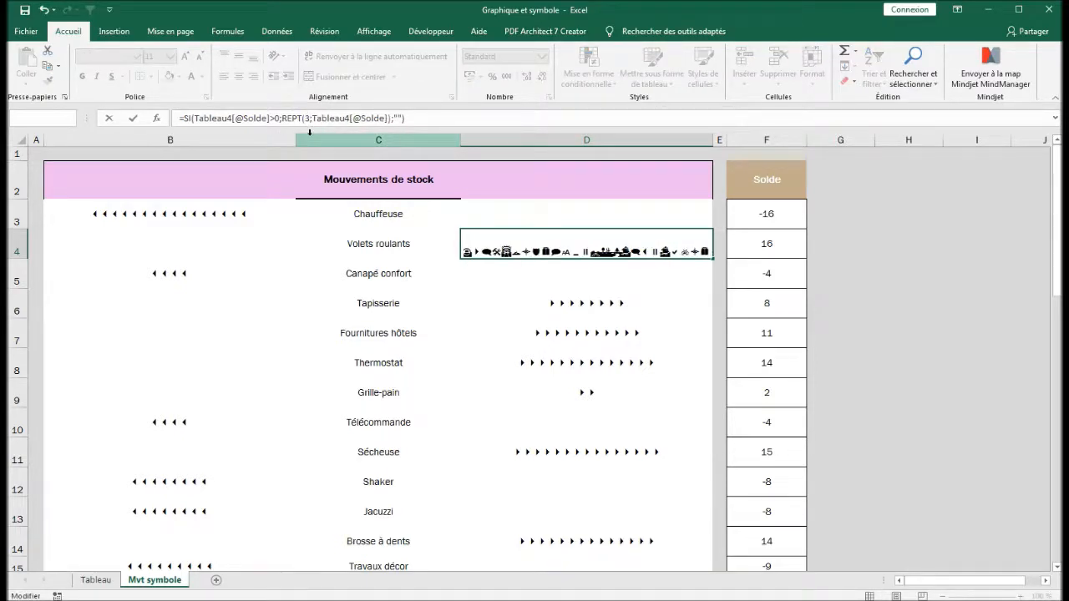
{"action": "key", "text": "Return"}
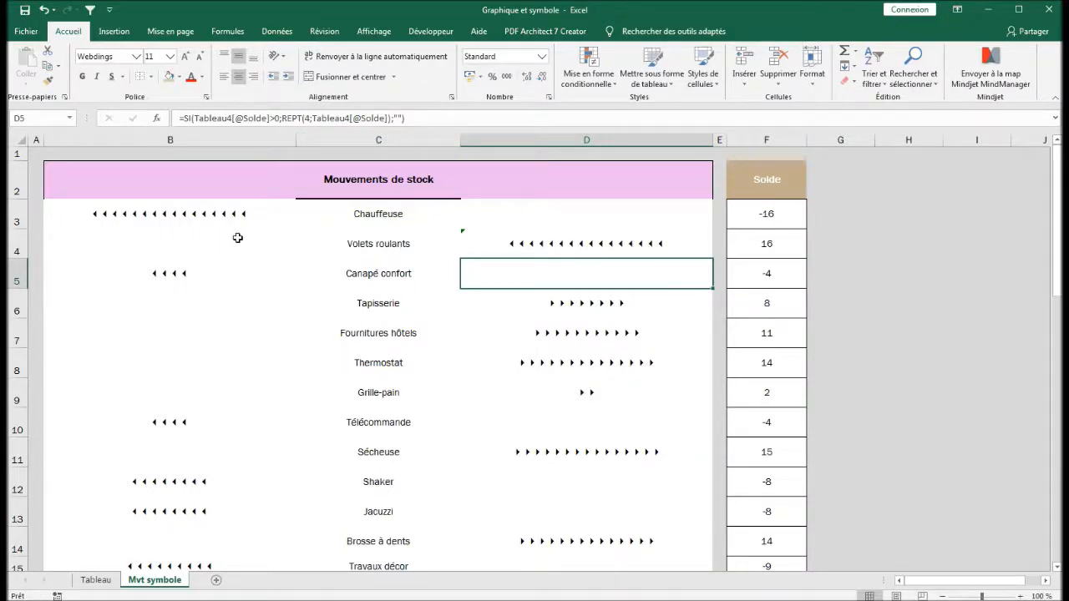
Step: Restore the repeated character in the D4 REPT formula to 4
{"action": "left_click", "coordinate": [590, 243]}
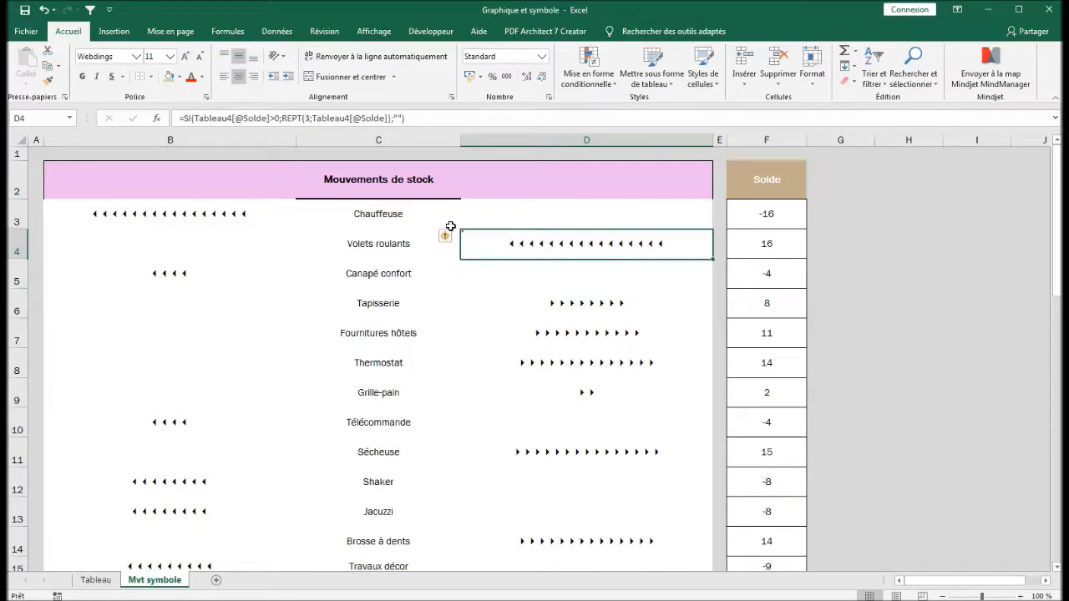
{"action": "left_click", "coordinate": [309, 119]}
{"action": "key", "text": "BackSpace"}
{"action": "type", "text": "4"}
{"action": "key", "text": "Return"}
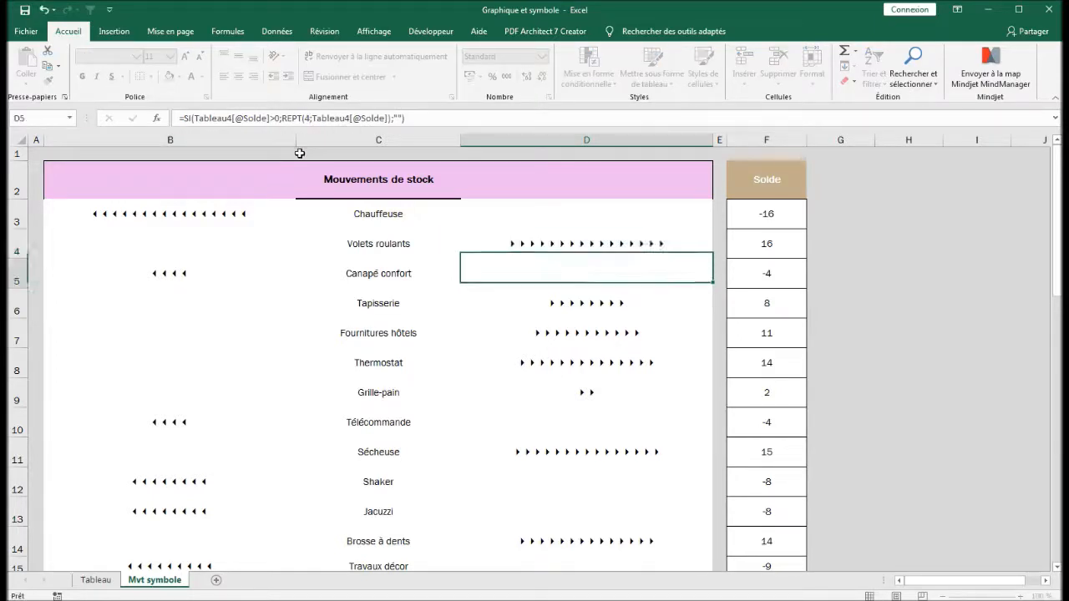
{"action": "left_click", "coordinate": [179, 215]}
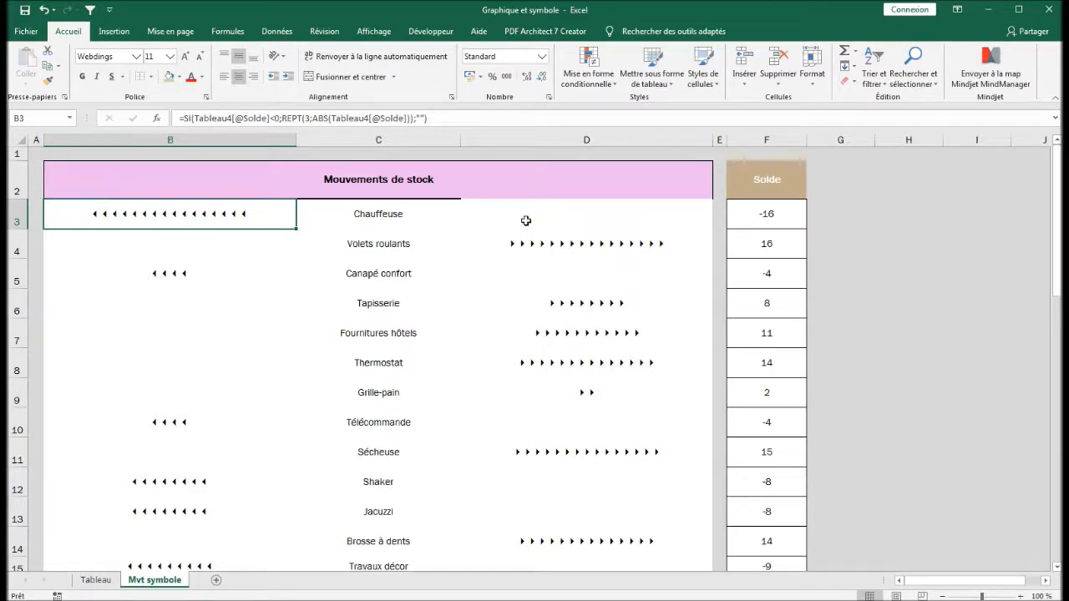
{"action": "left_click_drag", "start_coordinate": [553, 210], "coordinate": [576, 544]}
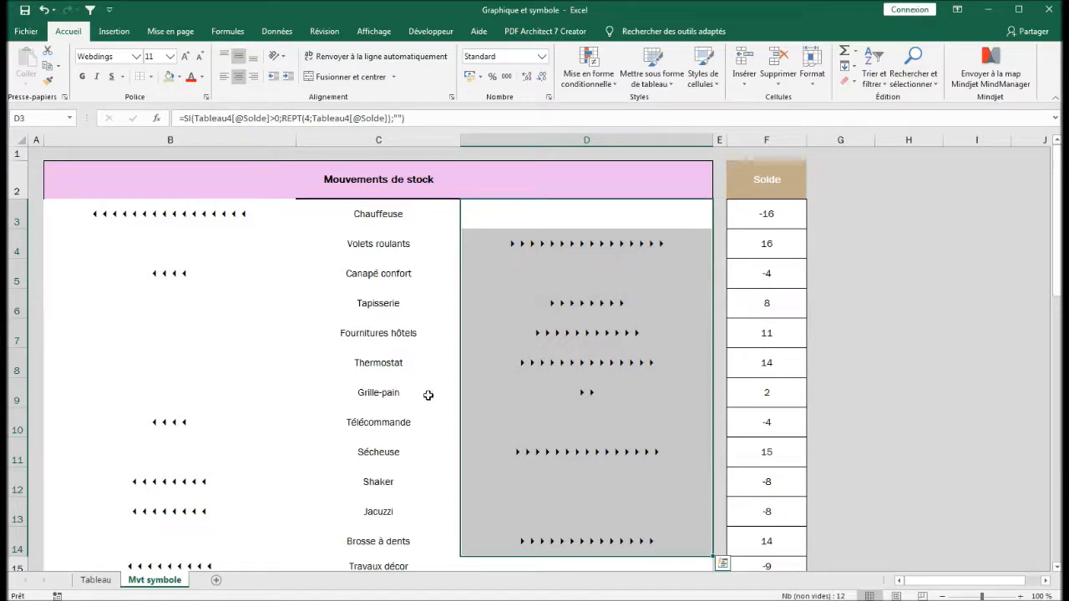
{"action": "left_click", "coordinate": [554, 366]}
{"action": "scroll", "coordinate": [542, 379], "scroll_direction": "down", "scroll_amount": 1}
{"action": "scroll", "coordinate": [542, 379], "scroll_direction": "up", "scroll_amount": 1}
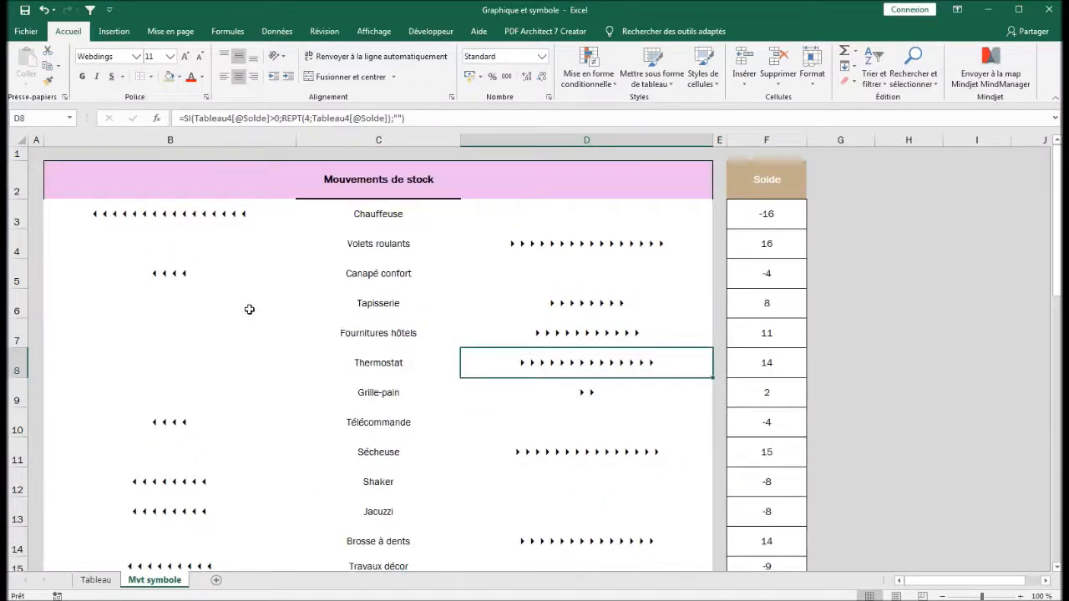